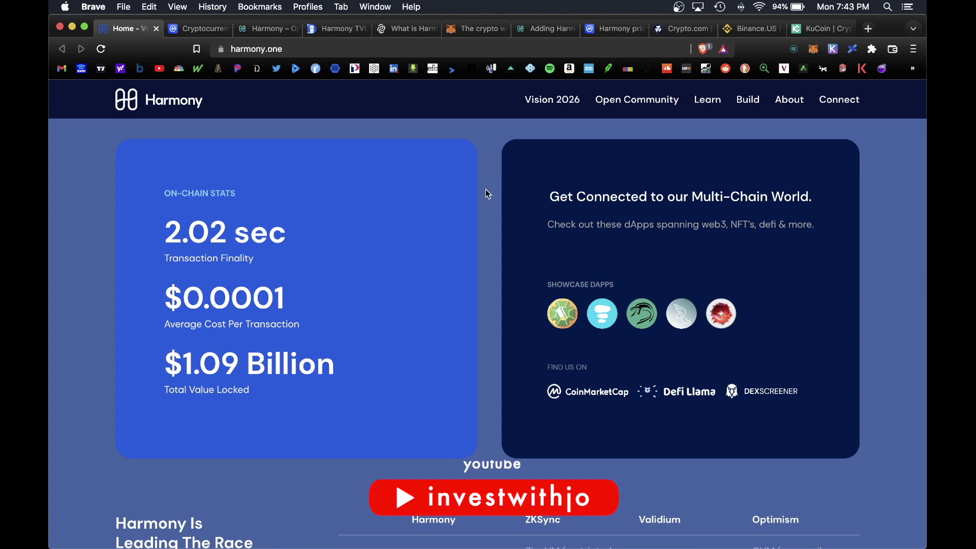
Step: View the Harmony staking validators page, then CoinMarketCap's Harmony ONE row (rank 65, $0.124)
key("super+3")
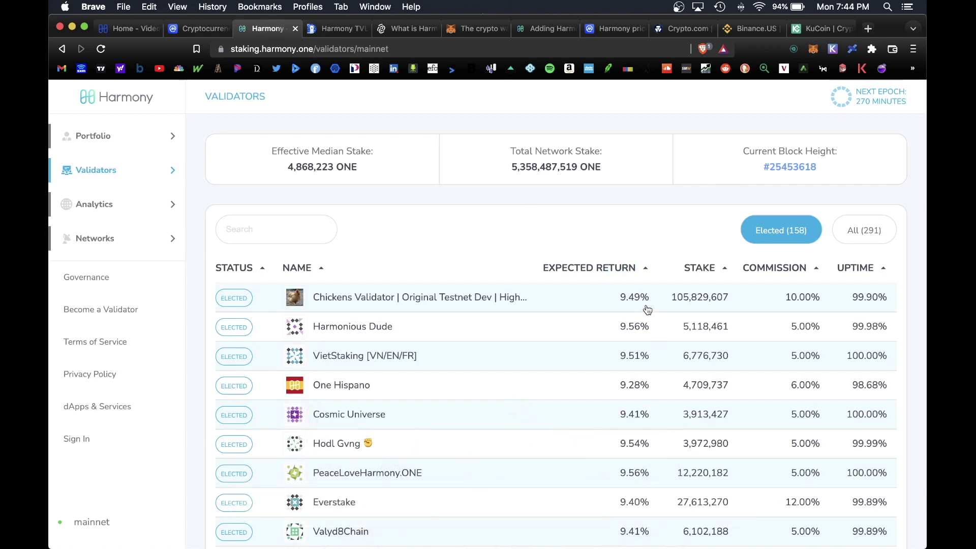
key("ctrl+shift+Tab")
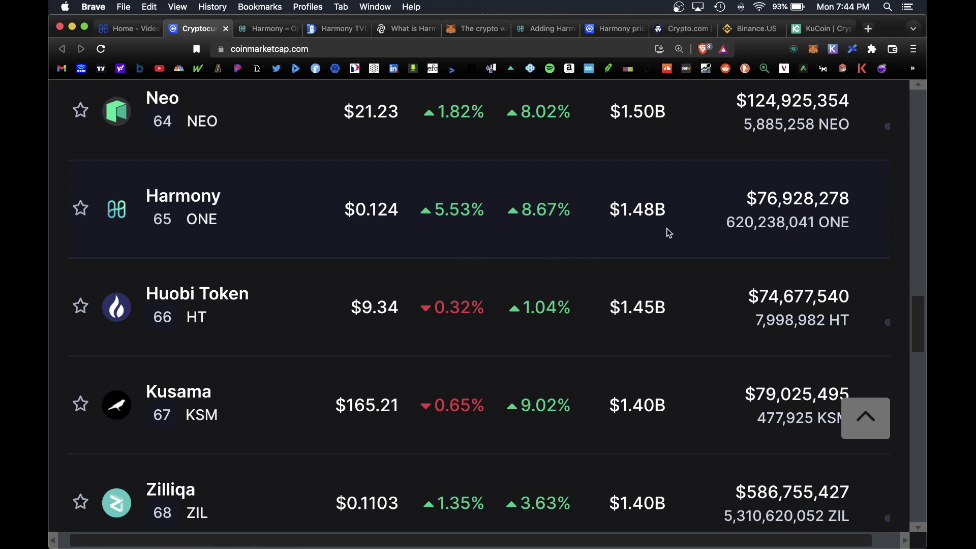
Step: Find Harmony's total value locked figure in DefiLlama's all chains table
key("super+4")
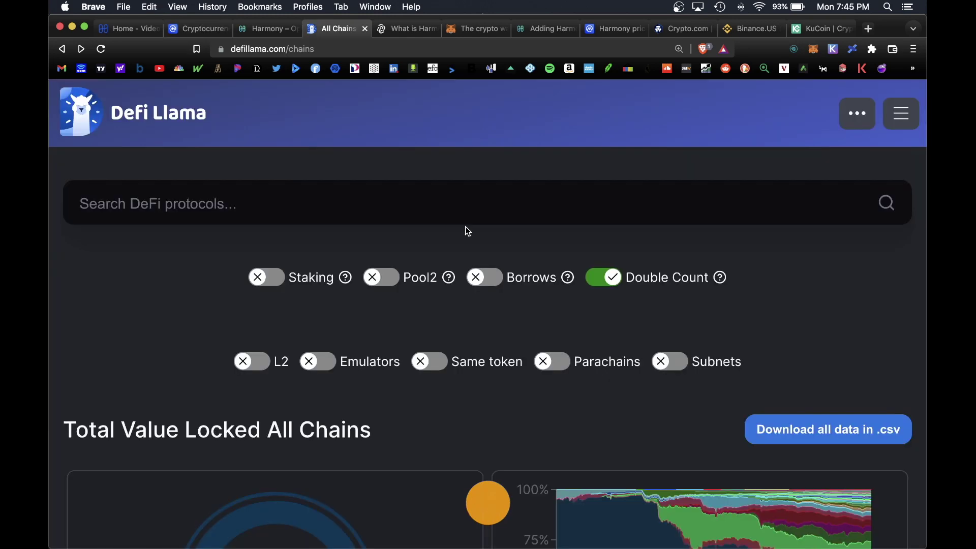
scroll(464, 231, "down", 10)
scroll(468, 231, "down", 15)
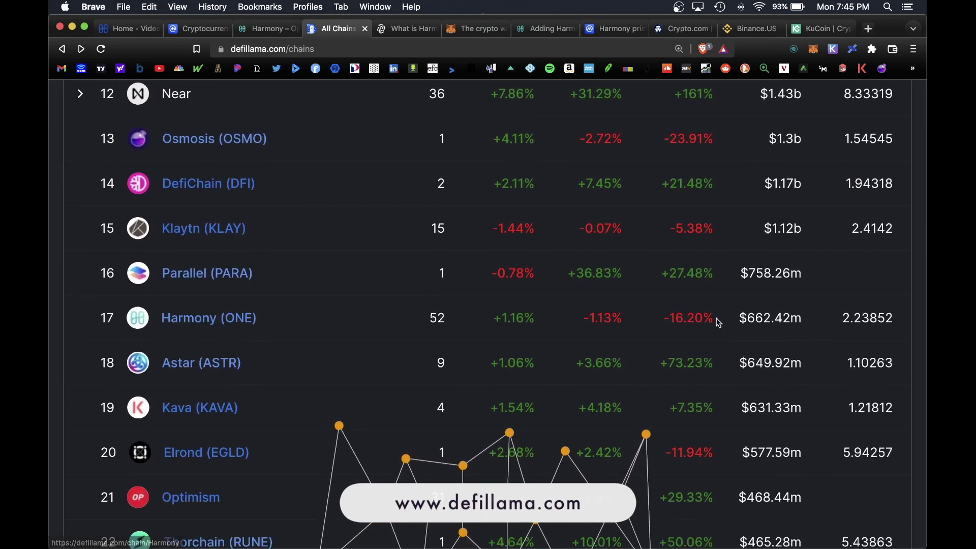
left_click_drag(739, 318, 806, 319)
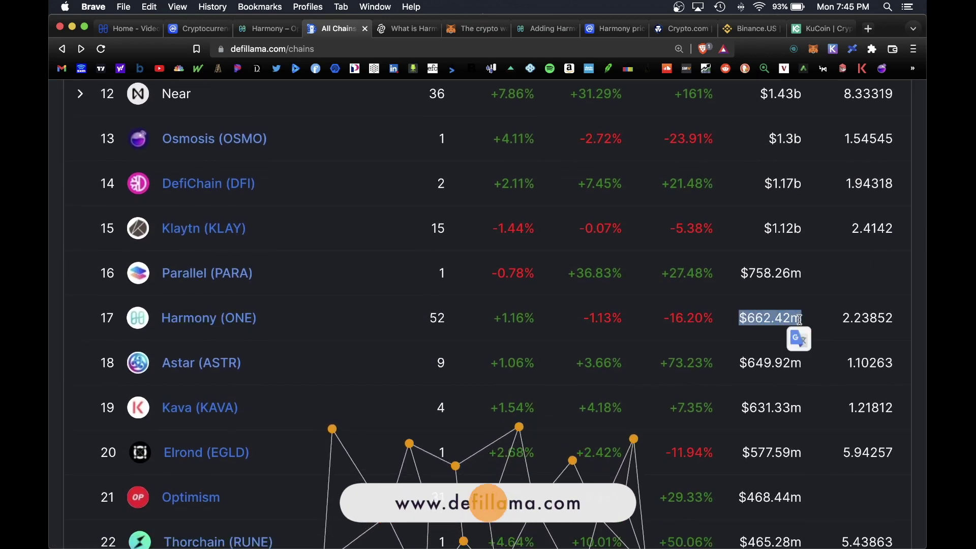
Step: Open Harmony's DefiLlama chain page ($662.42m TVL, rank 17) and browse its protocol list
left_click(209, 318)
scroll(382, 223, "down", 3)
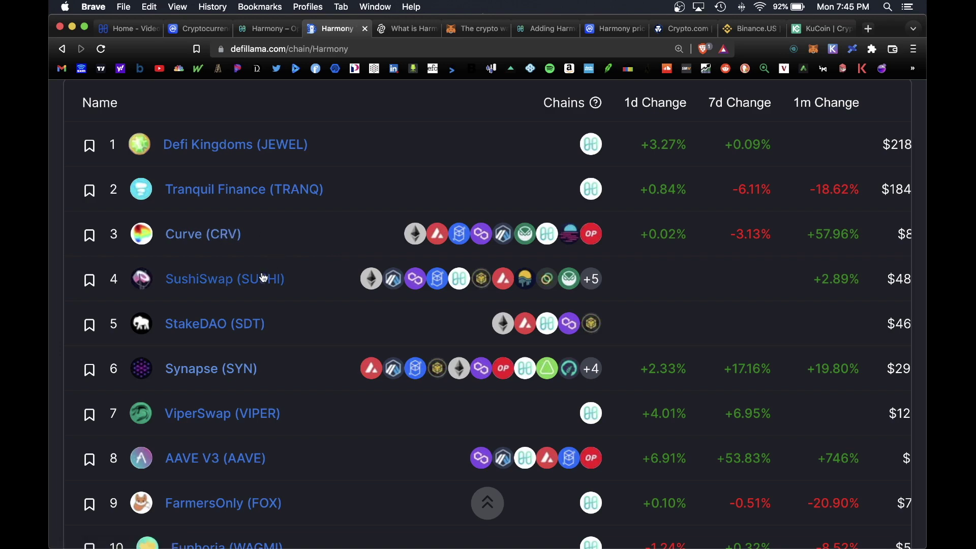
scroll(264, 305, "down", 10)
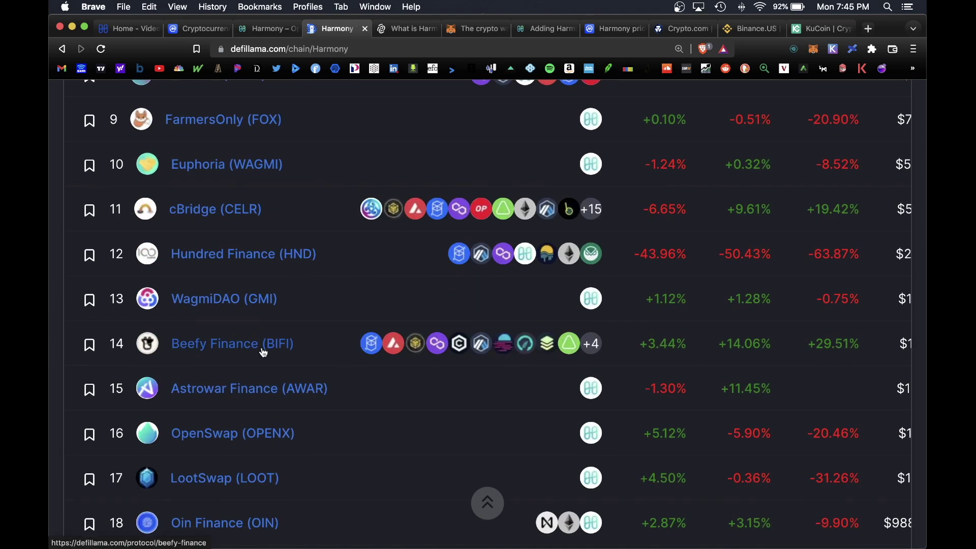
key("ctrl+Tab")
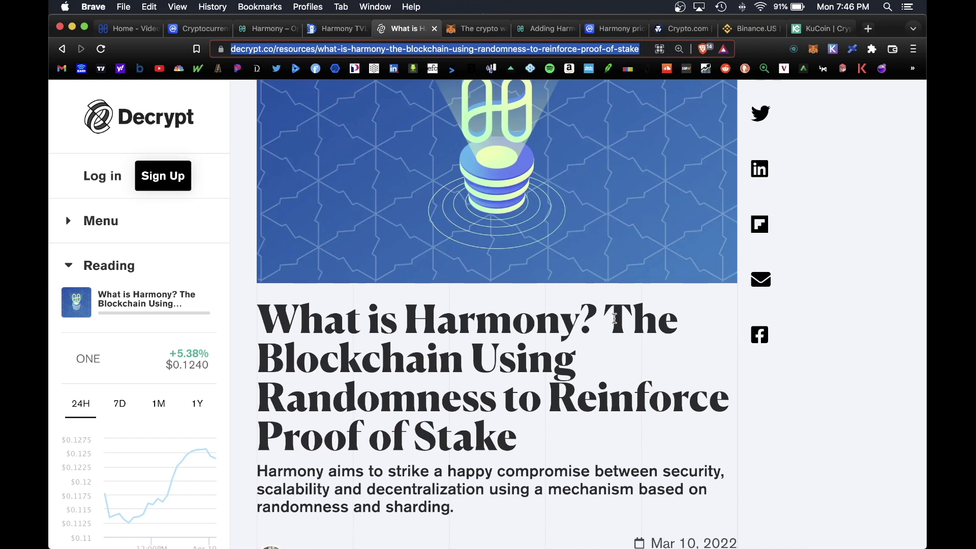
Step: Highlight the Decrypt article's Proof of Stake headline and its summary sentence
left_click_drag(614, 318, 569, 427)
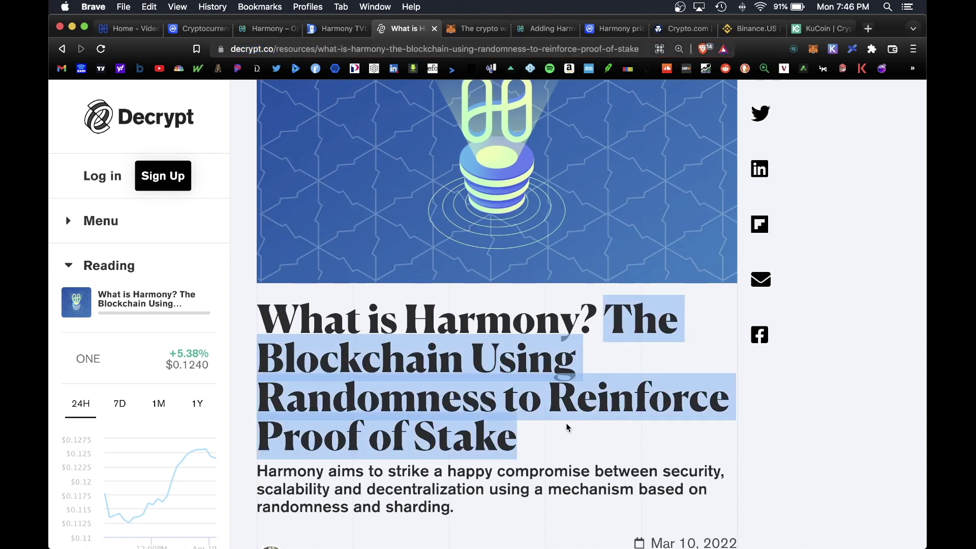
left_click_drag(257, 471, 520, 514)
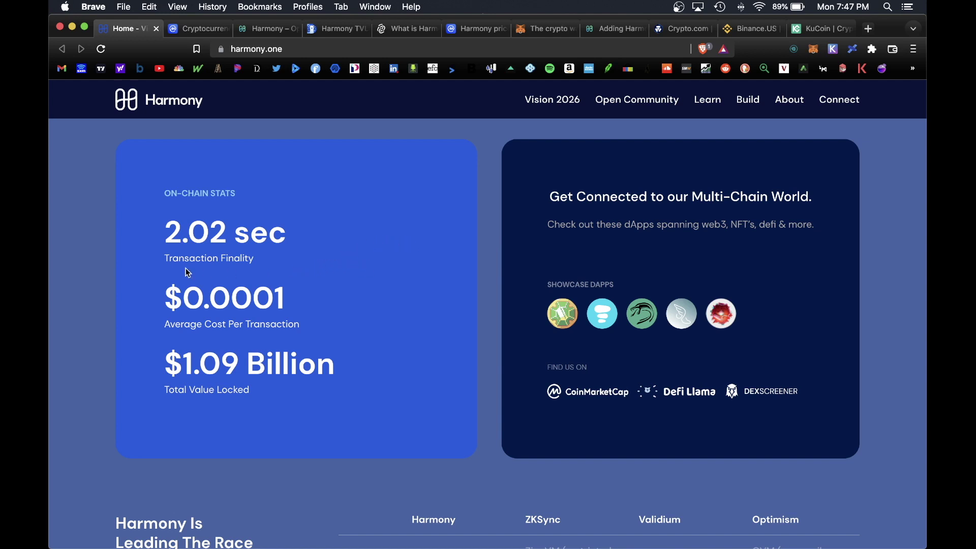
Step: Highlight the on-chain stats: 2.02 sec finality, $0.0001 per transaction, $1.09 Billion TVL
left_click_drag(163, 244, 318, 246)
left_click_drag(164, 296, 305, 302)
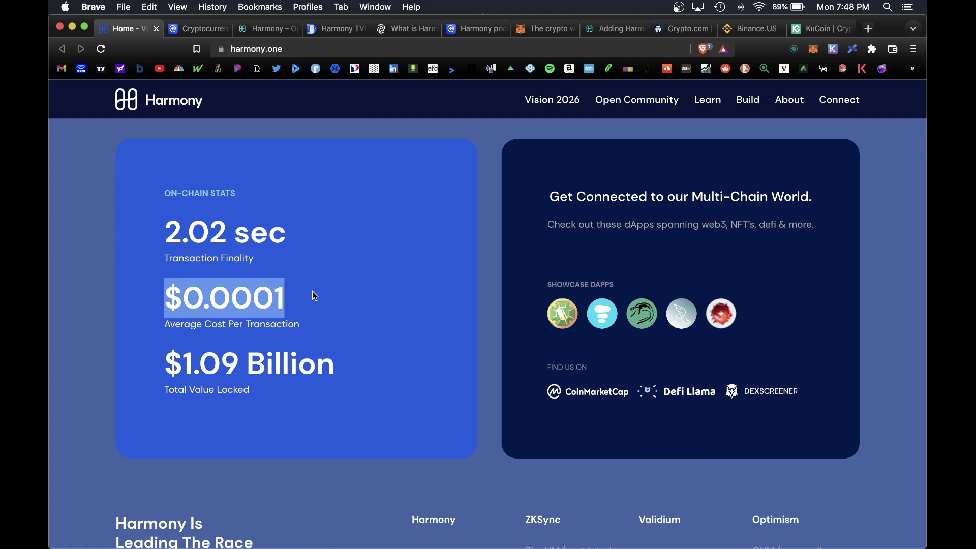
left_click_drag(164, 365, 330, 367)
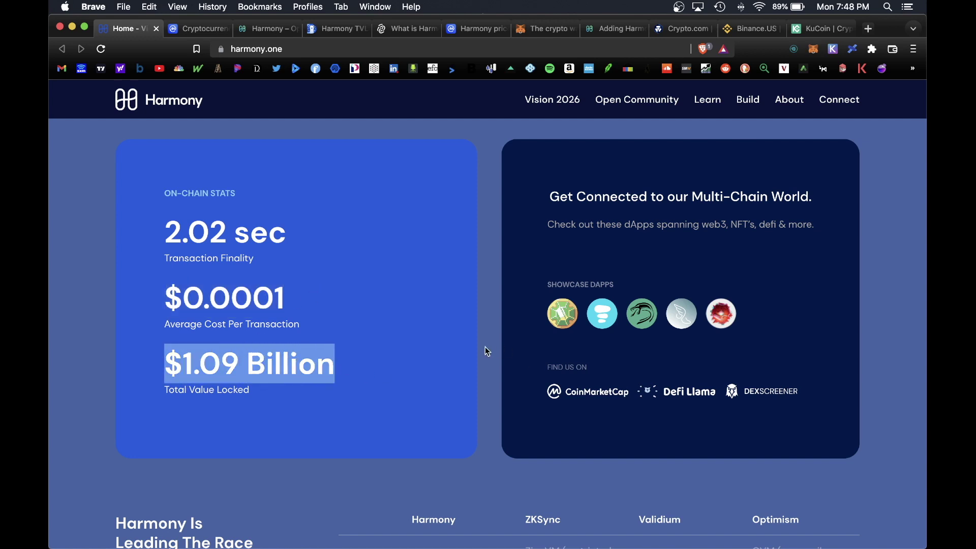
Step: Scroll through the homepage sections, including Scaling The Metaverse, before going to CoinMarketCap's chart
scroll(486, 350, "down", 10)
left_click_drag(127, 172, 479, 227)
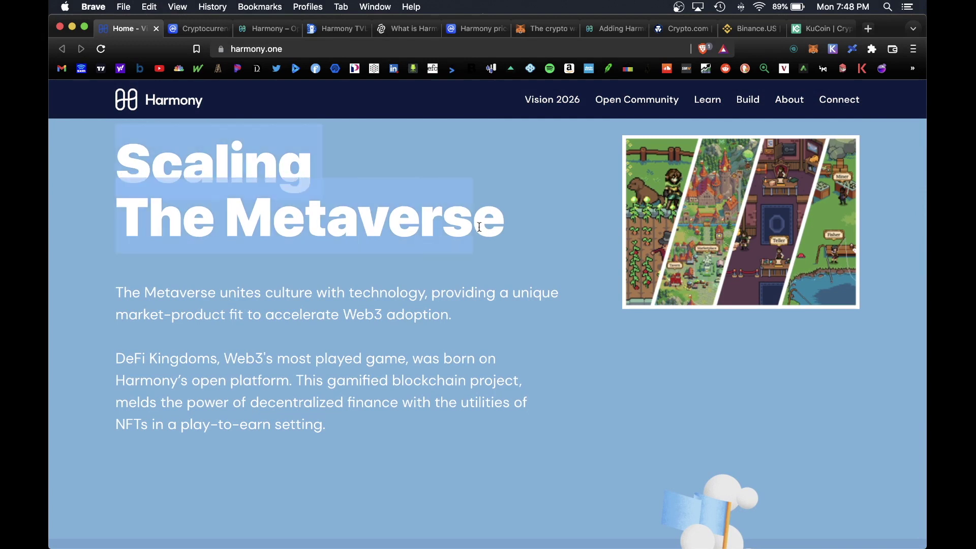
scroll(540, 243, "down", 5)
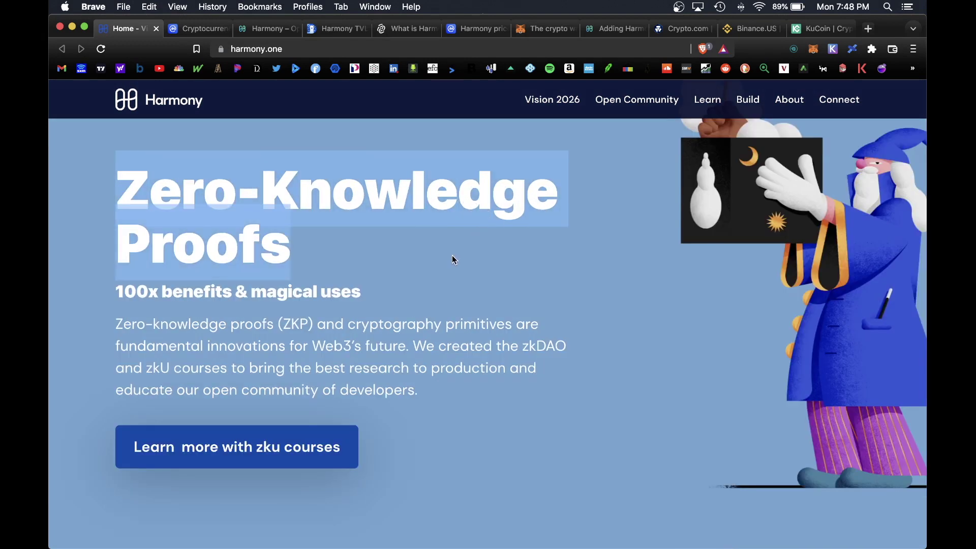
scroll(451, 265, "down", 5)
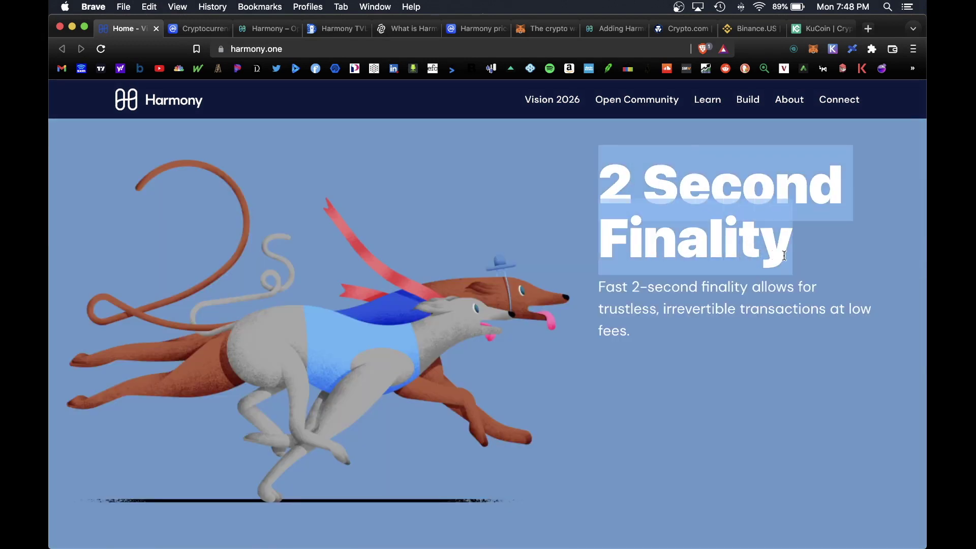
scroll(480, 246, "down", 5)
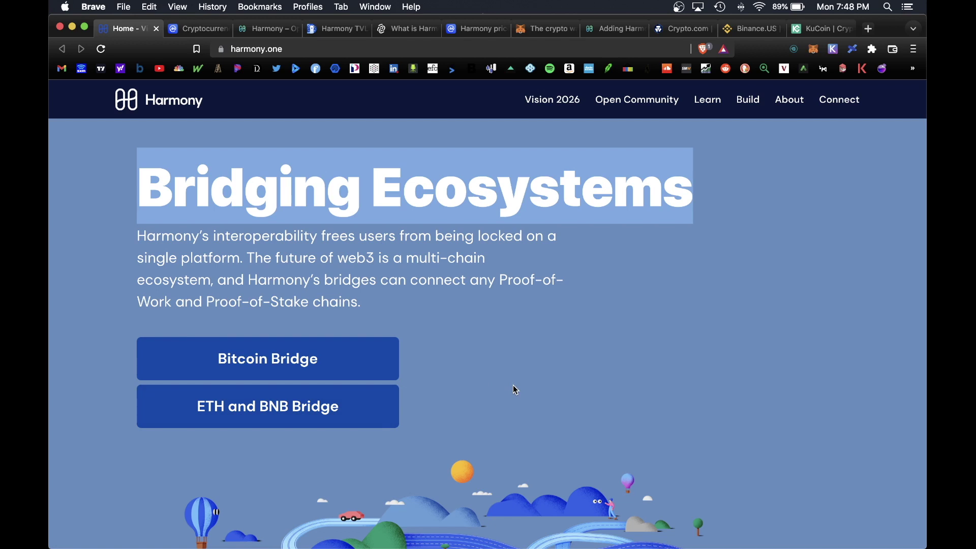
key("super+6")
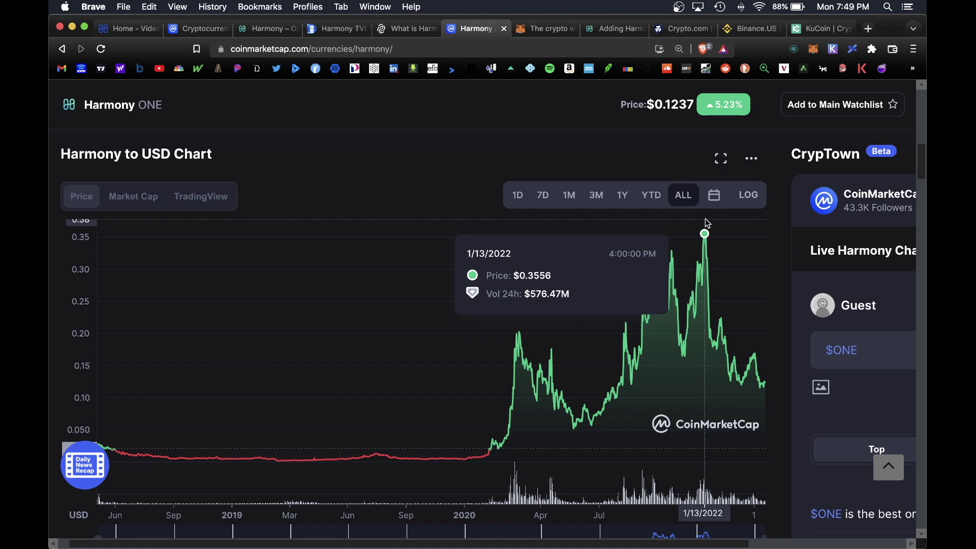
Step: Review Harmony's ALL-time price chart, then return to the staking validators page (158 elected)
key("super+3")
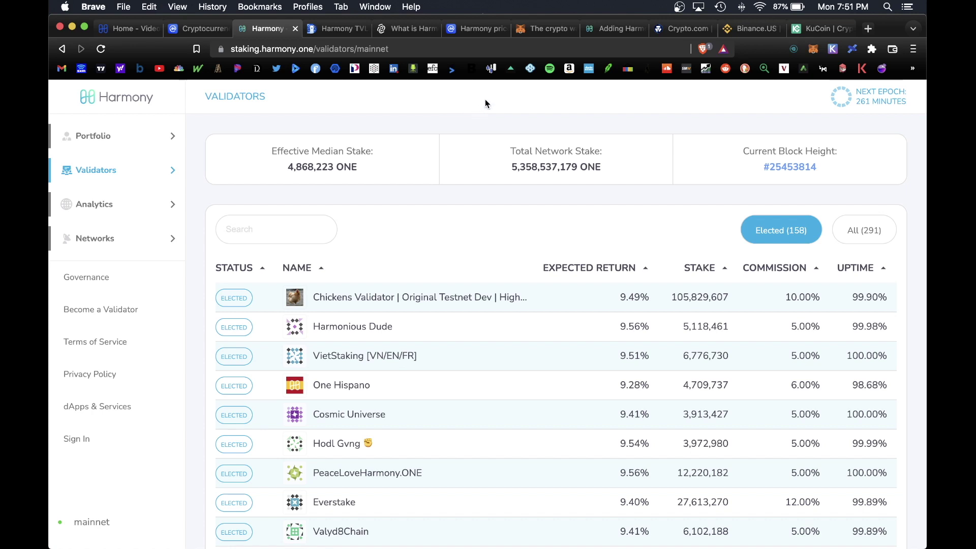
Step: Pass Harmony's Twitter profile (389.8K followers) and land on the metamask.io homepage
key("super+7")
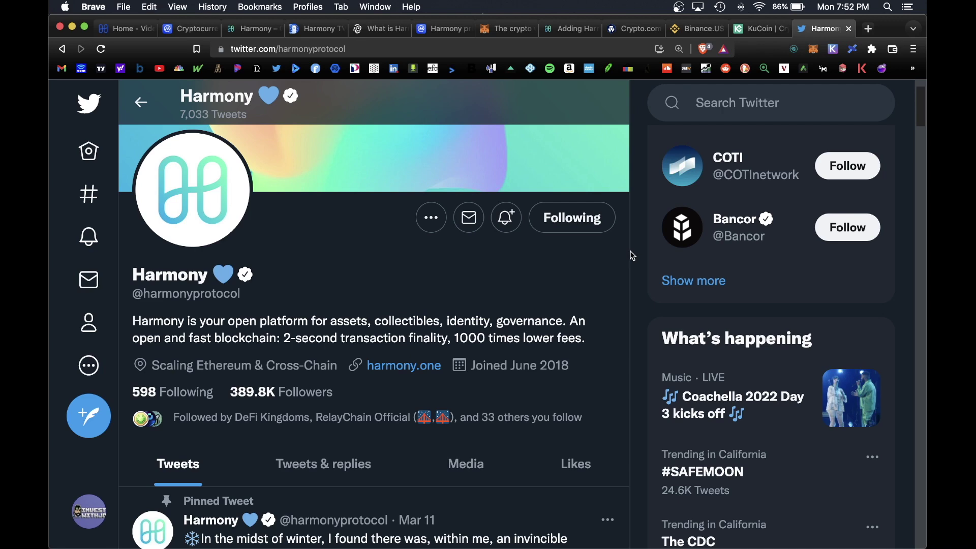
left_click(497, 29)
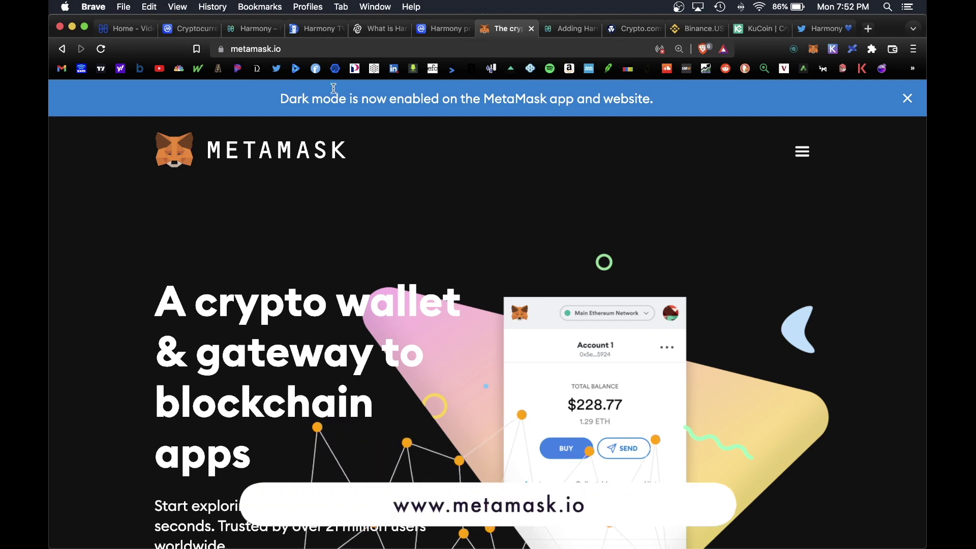
Step: Follow metamask.io's Download now link to MetaMask's Chrome Web Store listing
scroll(464, 198, "down", 3)
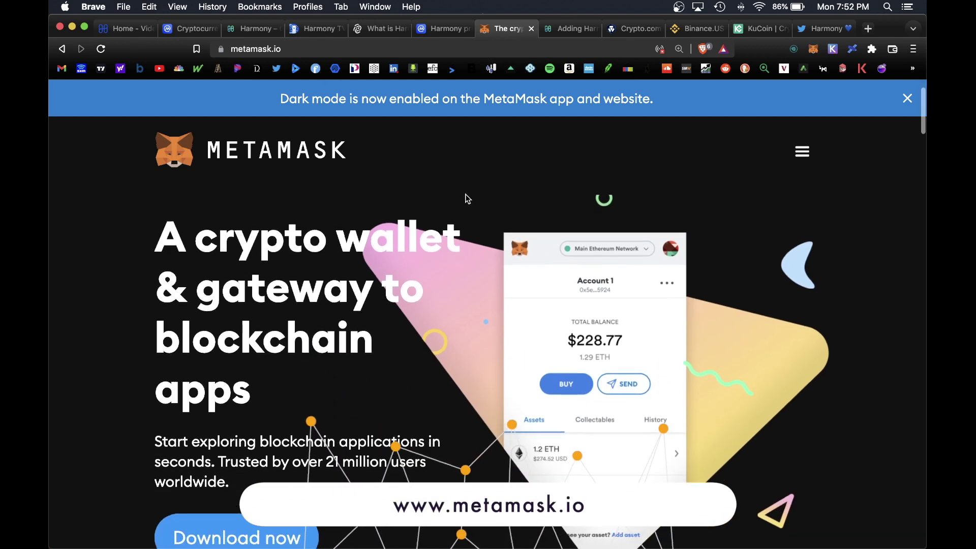
left_click(278, 465)
scroll(646, 227, "down", 8)
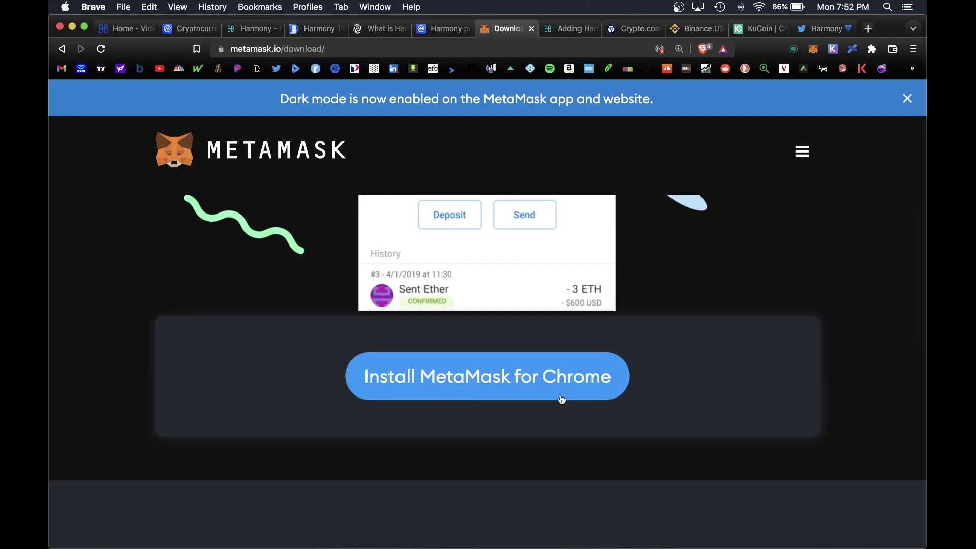
left_click(426, 396)
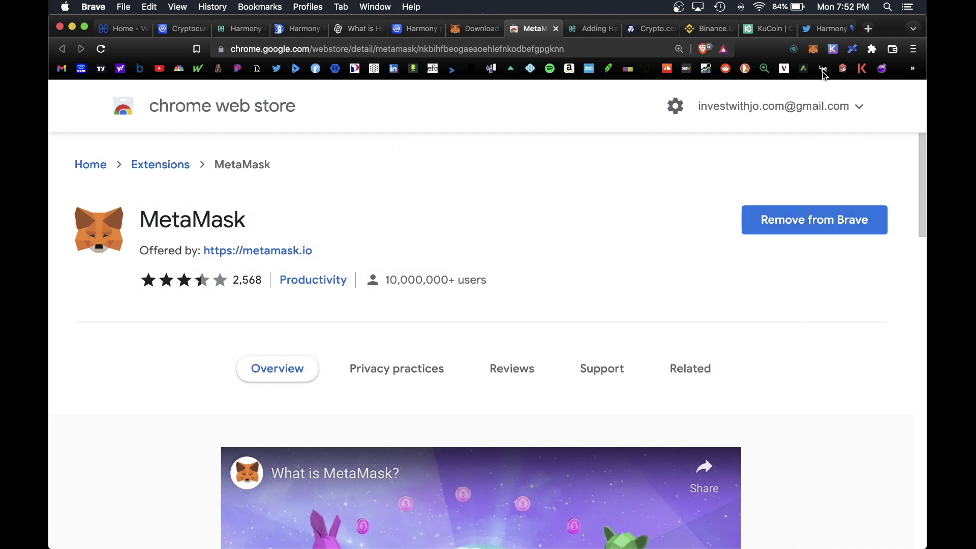
Step: From the MetaMask popup's network list, choose Add Network to get the custom network form
left_click(813, 50)
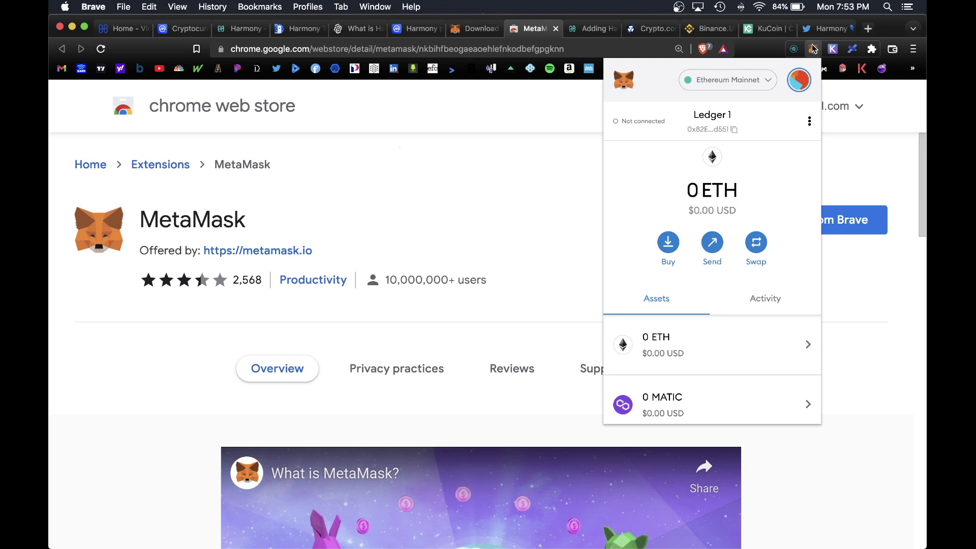
left_click(763, 81)
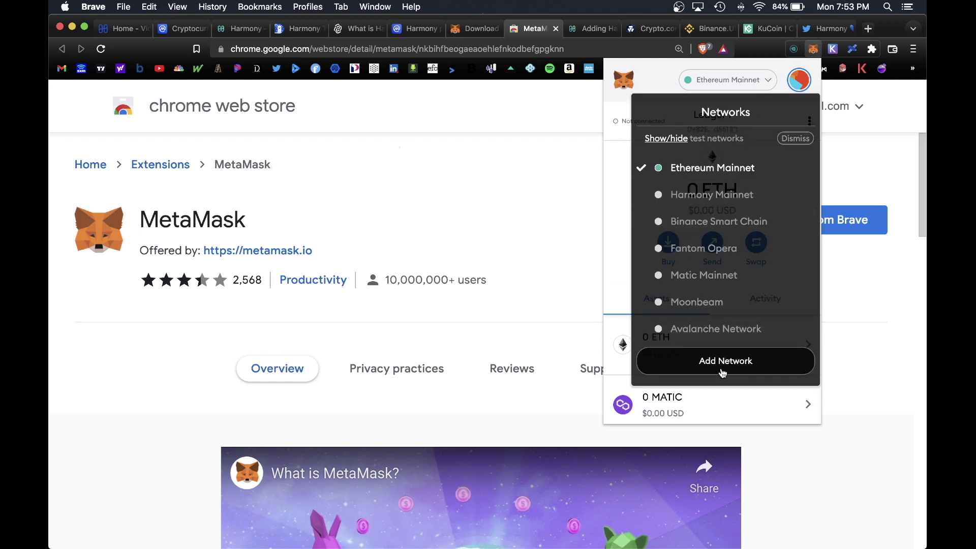
left_click(722, 373)
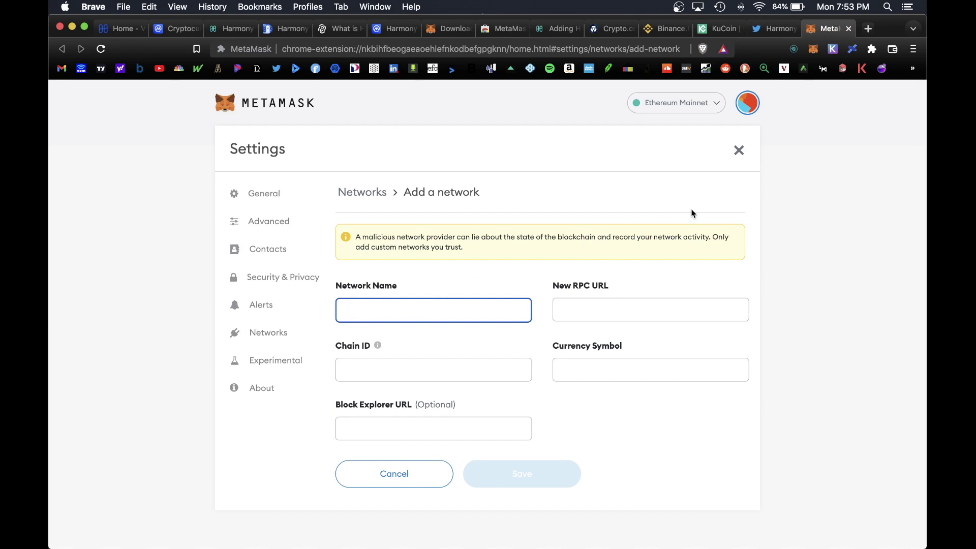
Step: Place the Adding Harmony docs beside MetaMask and scroll to its Mainnet settings table
left_click_drag(559, 29, 772, 28)
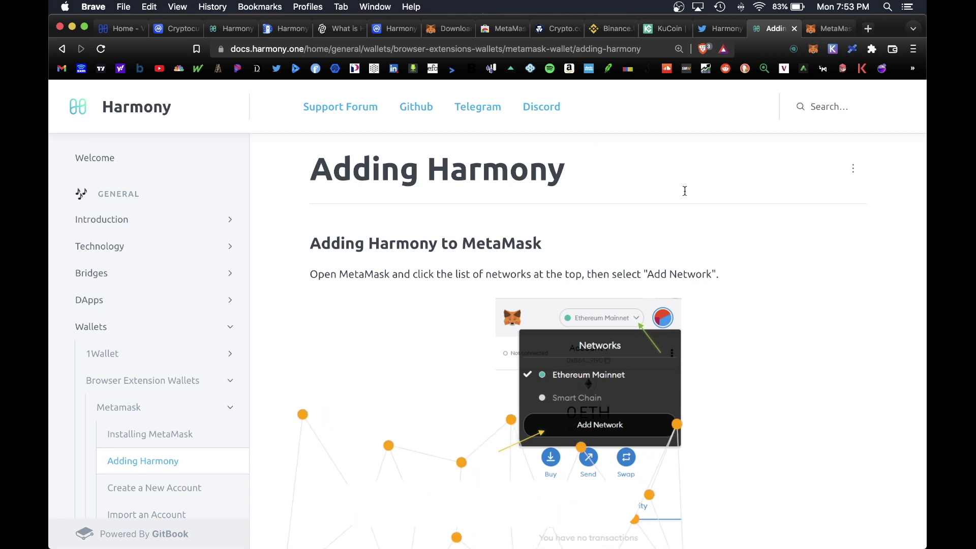
scroll(730, 207, "down", 10)
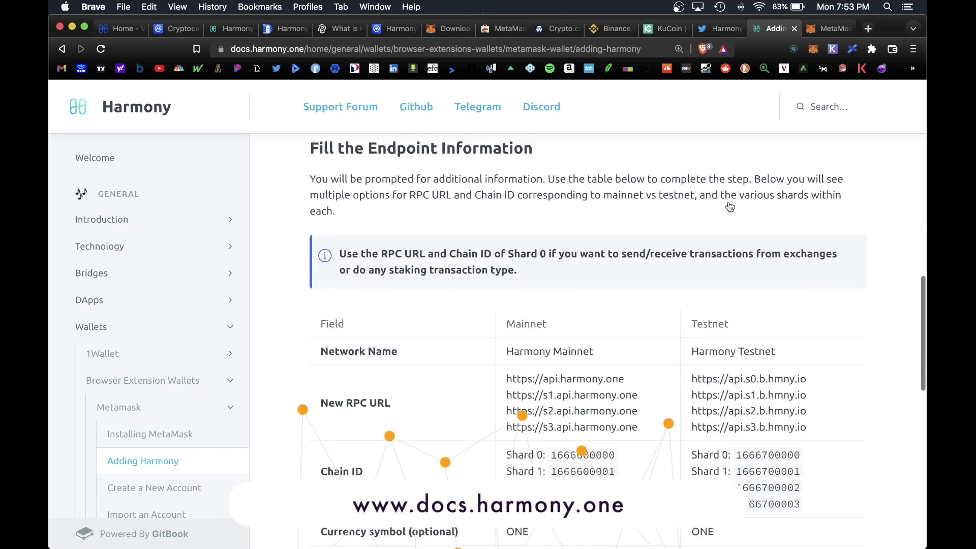
scroll(727, 201, "down", 4)
scroll(435, 303, "up", 3)
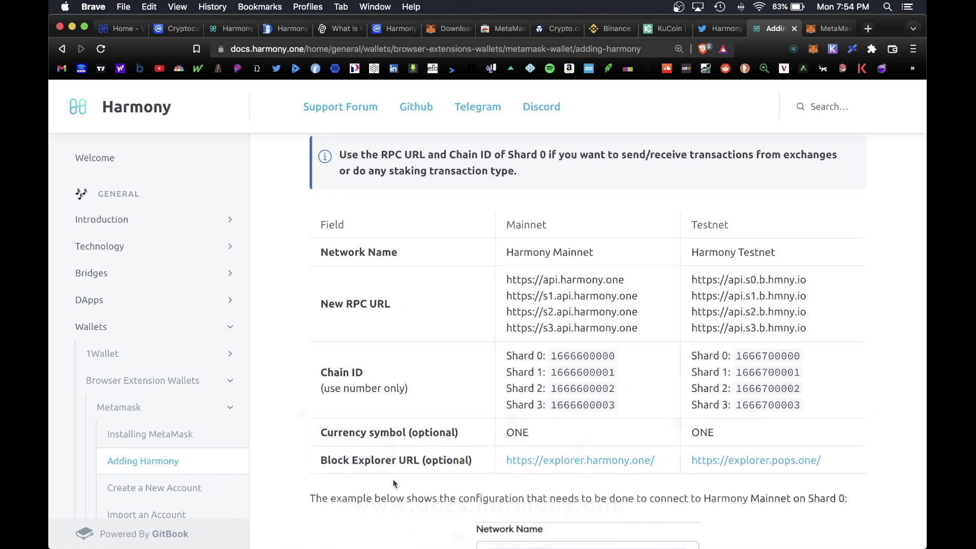
Step: Check the empty Network Name, RPC URL, Chain ID and Currency Symbol fields, then return to the docs
left_click(828, 28)
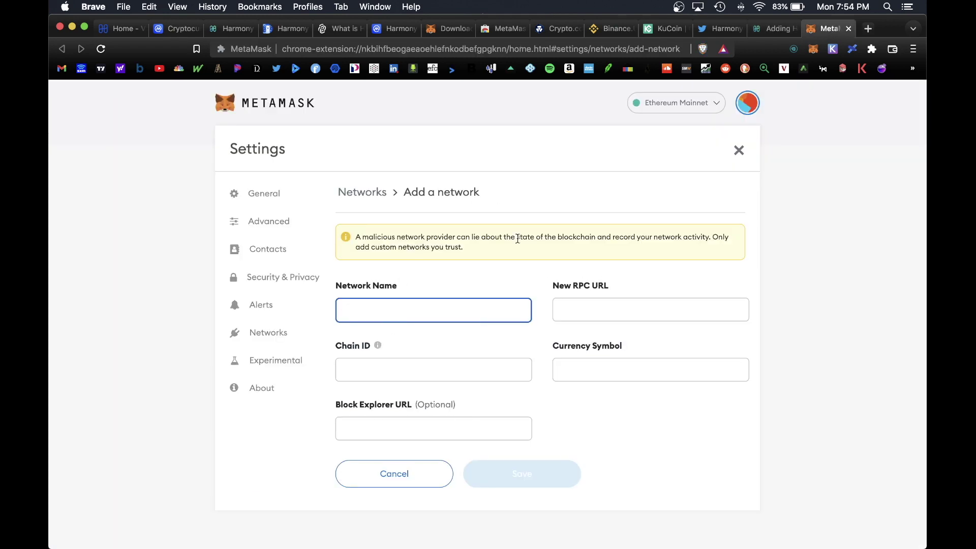
left_click(650, 328)
left_click(580, 325)
left_click(464, 361)
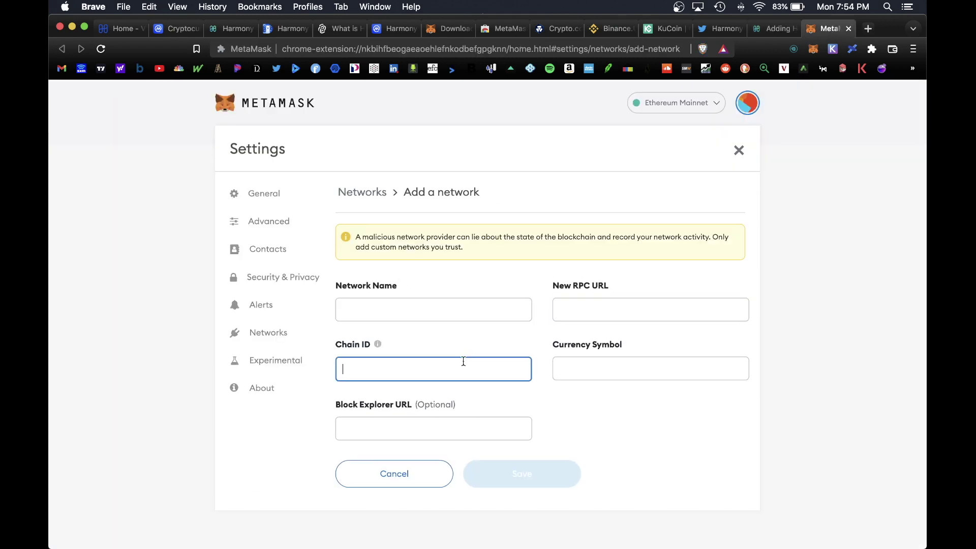
left_click(606, 372)
key("ctrl+shift+Tab")
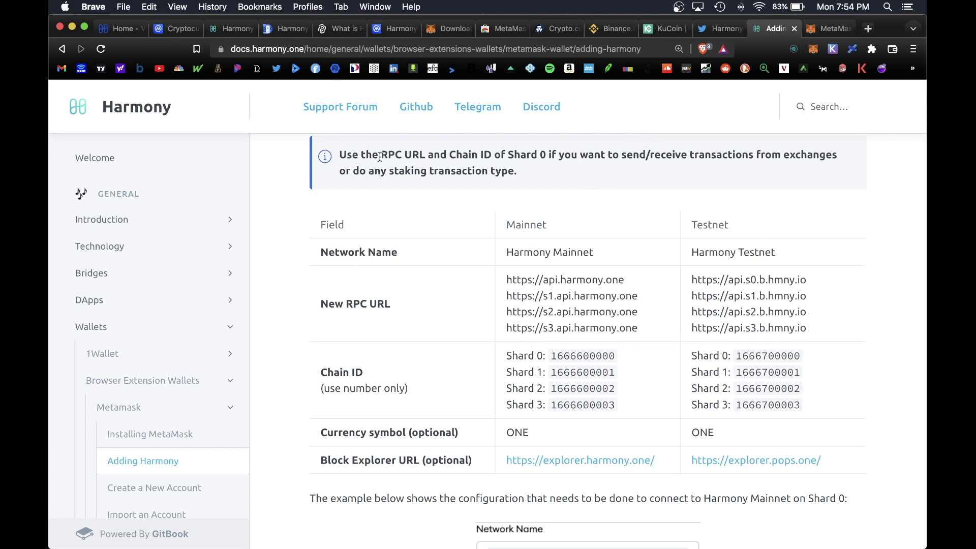
Step: Review the docs' Mainnet values: Shard 0 RPC note, RPC URL, chain ID and symbol ONE
left_click_drag(382, 157, 545, 156)
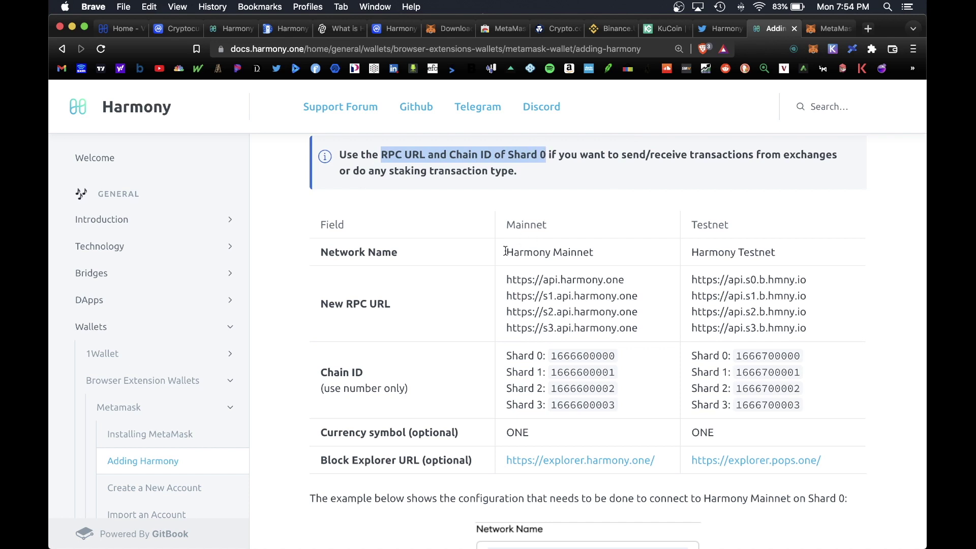
left_click_drag(503, 273, 617, 277)
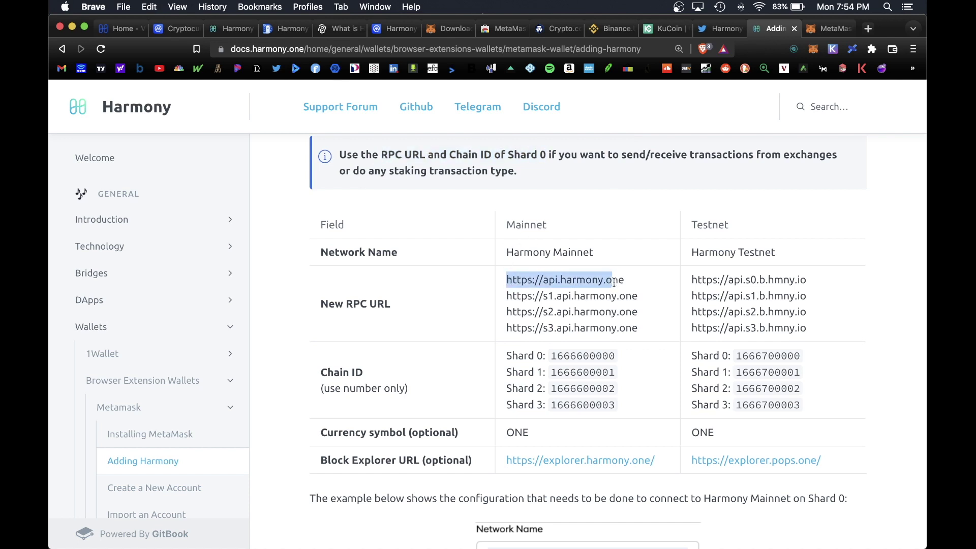
left_click_drag(506, 355, 623, 356)
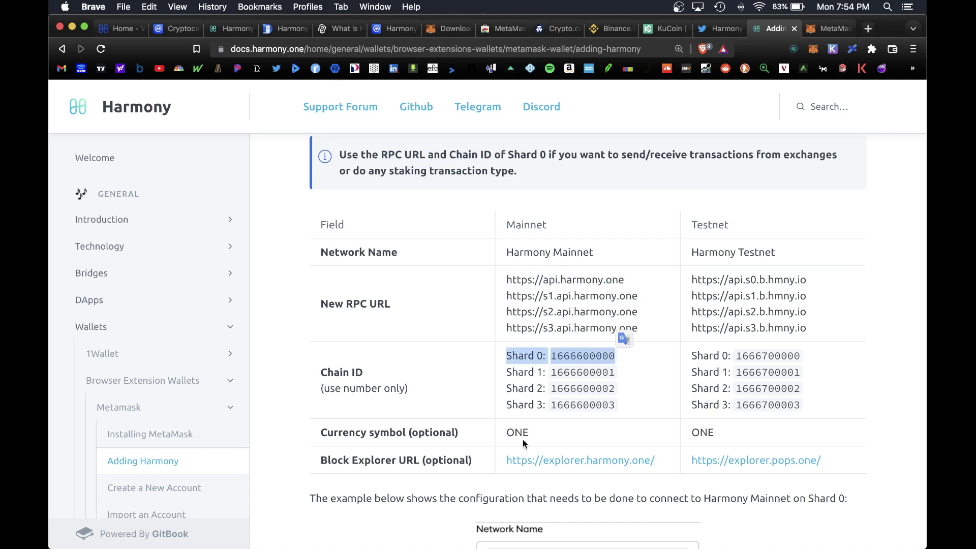
left_click_drag(507, 433, 537, 436)
left_click(616, 220)
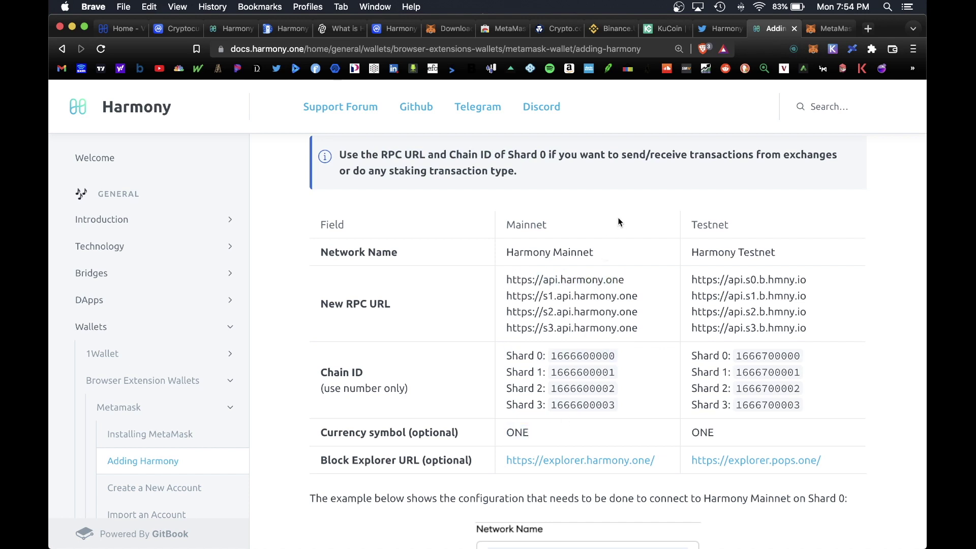
Step: Copy 'Harmony Mainnet' from the docs into MetaMask's Network Name field
left_click_drag(506, 251, 594, 253)
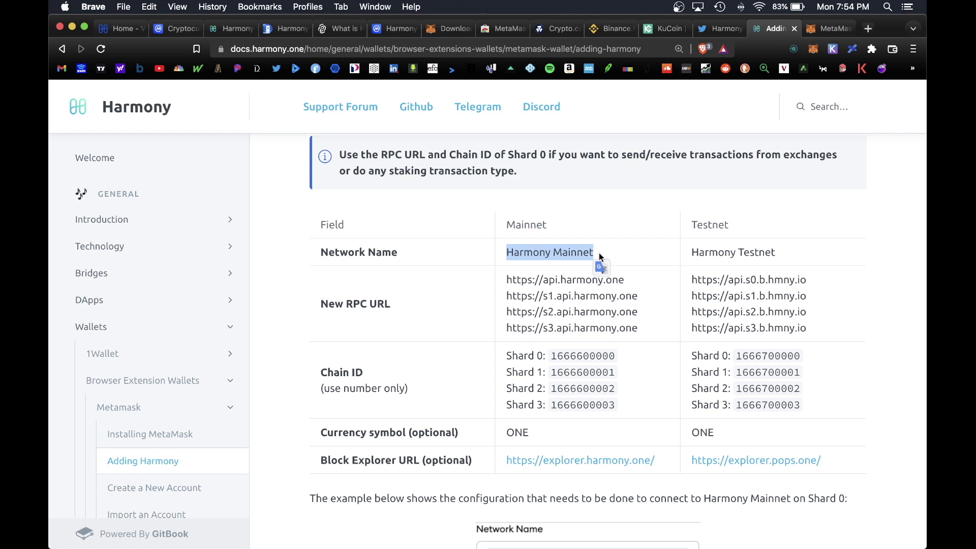
key("super+c")
key("super+alt+Right")
key("super+v")
left_click(666, 311)
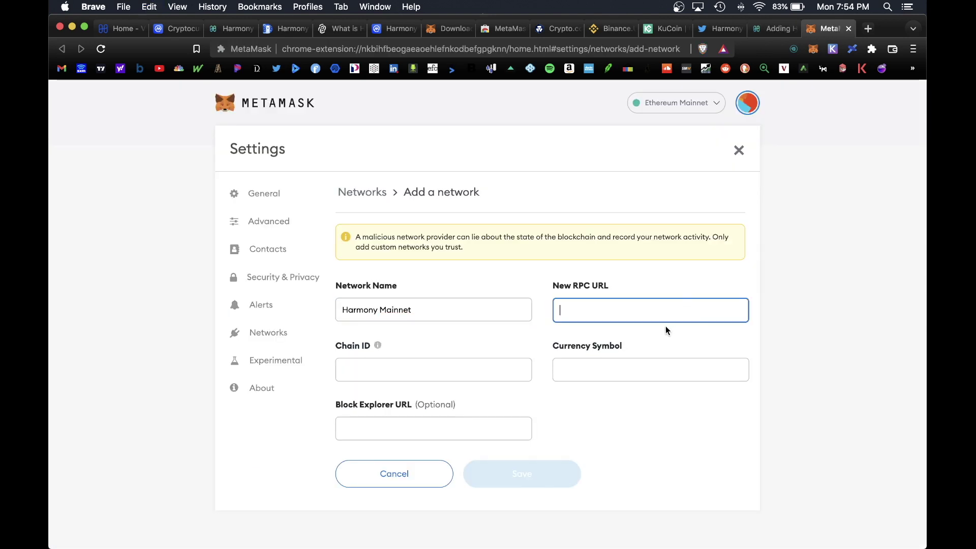
left_click(775, 28)
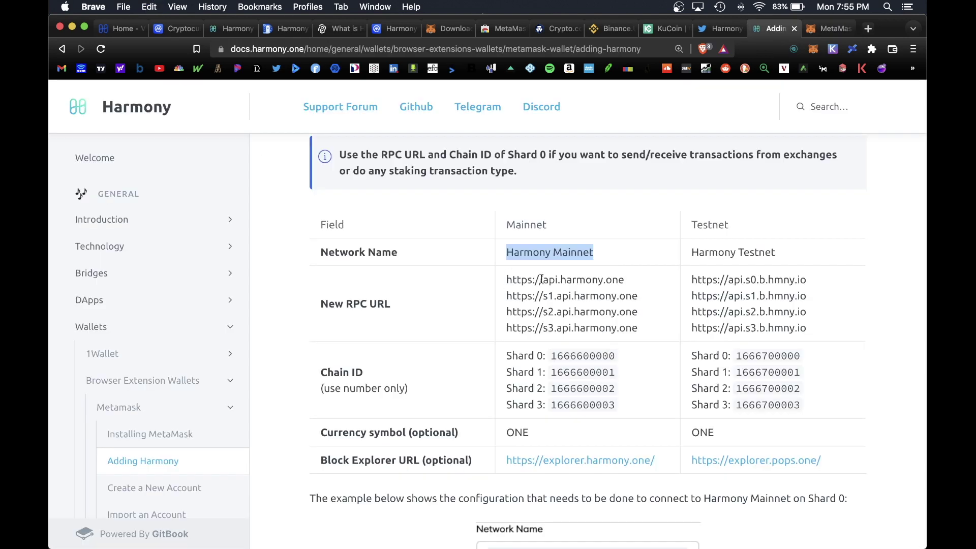
left_click_drag(625, 280, 507, 279)
key("super+c")
key("super+alt+Right")
key("super+v")
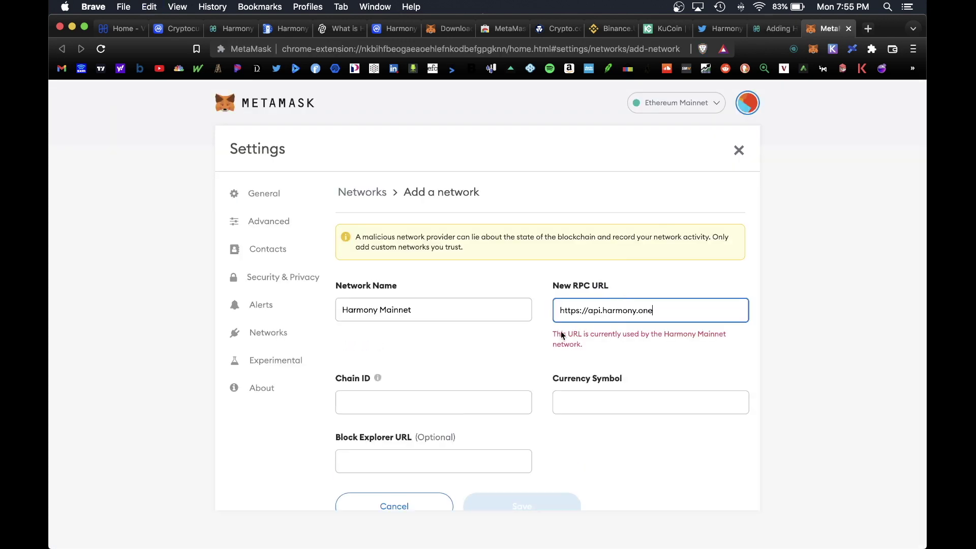
key("Tab")
left_click(776, 28)
left_click(508, 372)
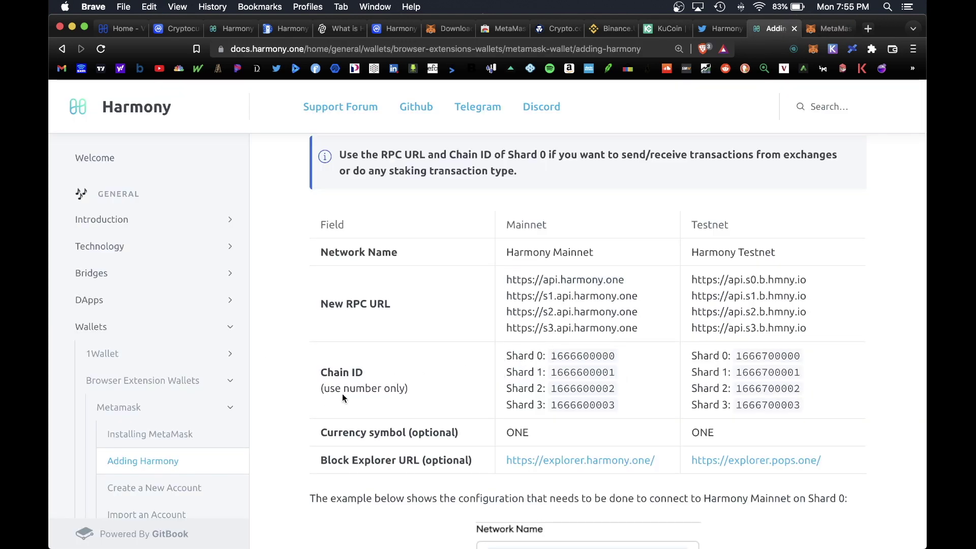
left_click_drag(550, 356, 622, 356)
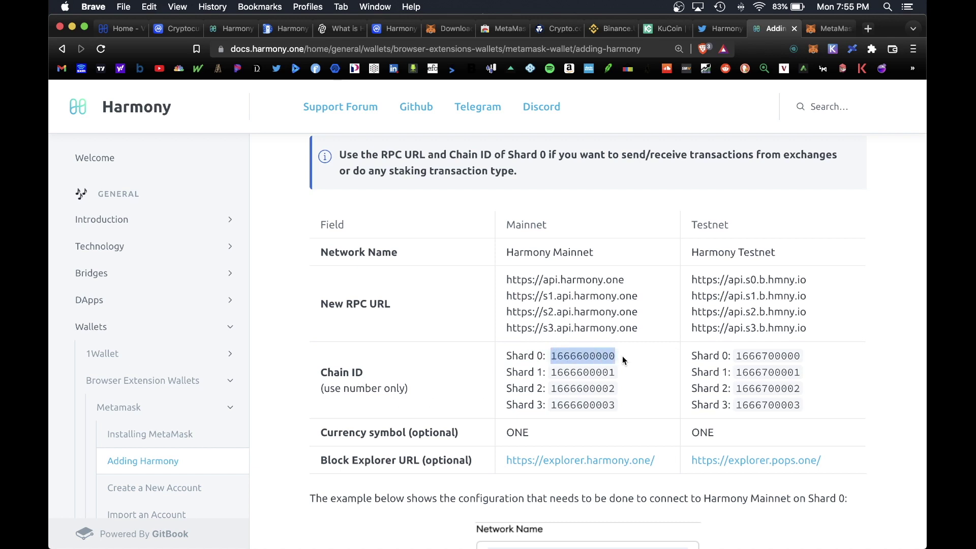
key("super+c")
key("ctrl+Tab")
left_click(419, 393)
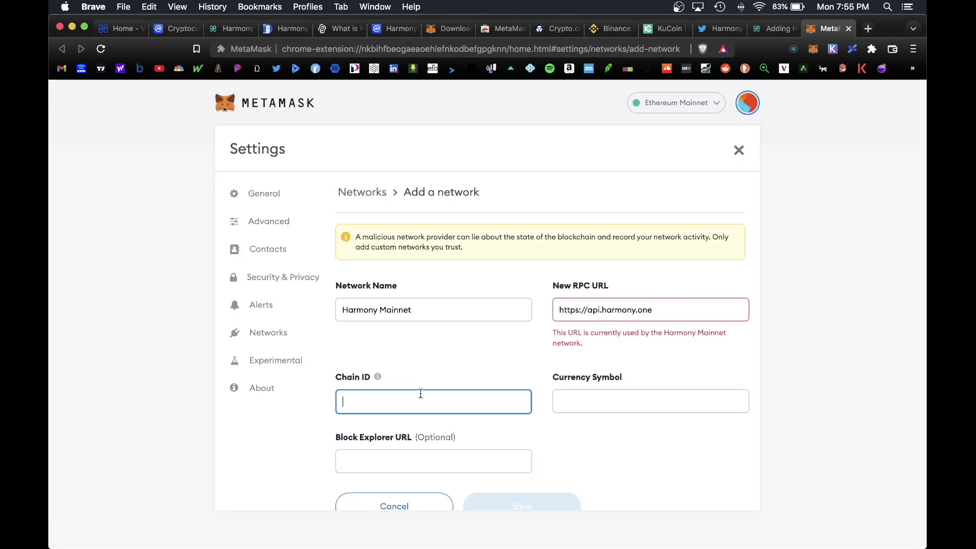
key("super+v")
left_click(601, 407)
Step: Copy the symbol ONE from the docs into the Currency Symbol field
left_click(773, 28)
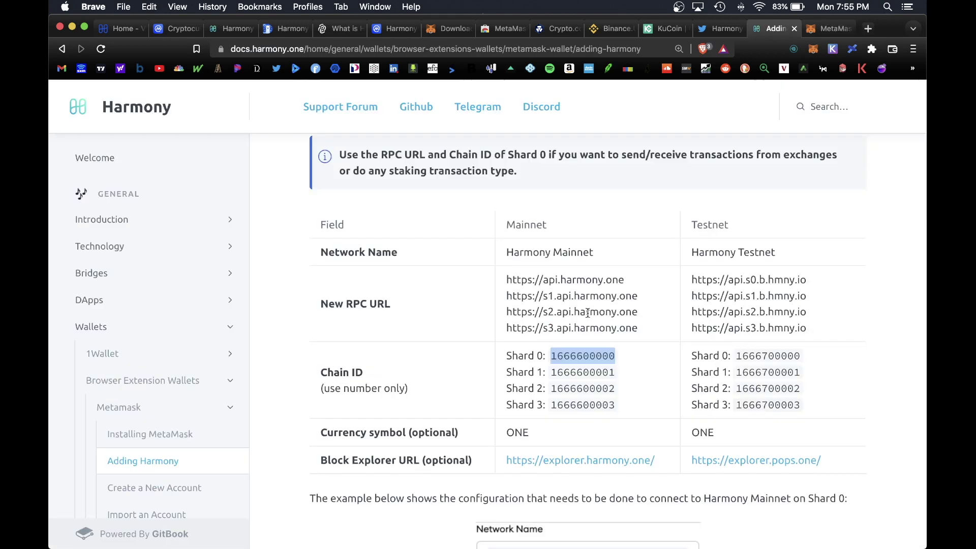
double_click(510, 433)
key("super+c")
key("ctrl+Tab")
key("super+v")
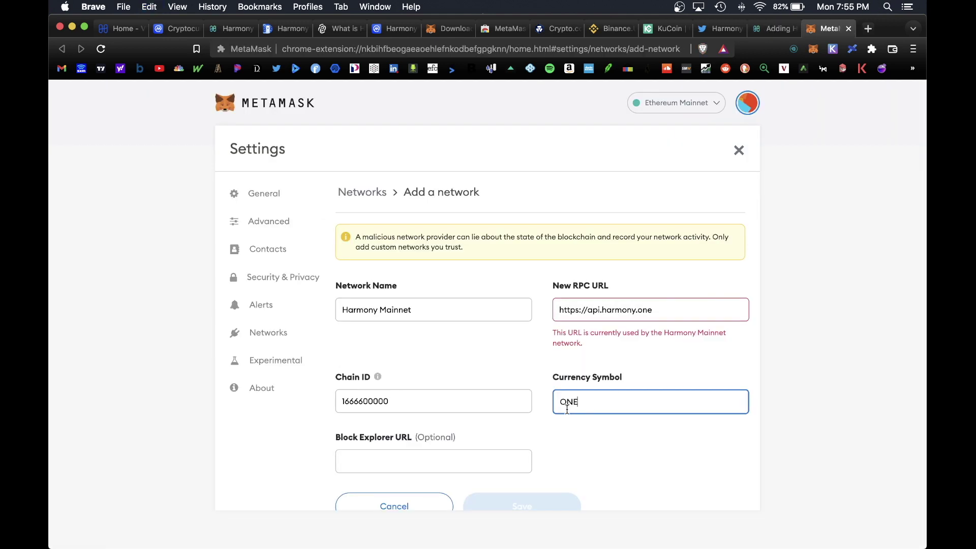
left_click(473, 461)
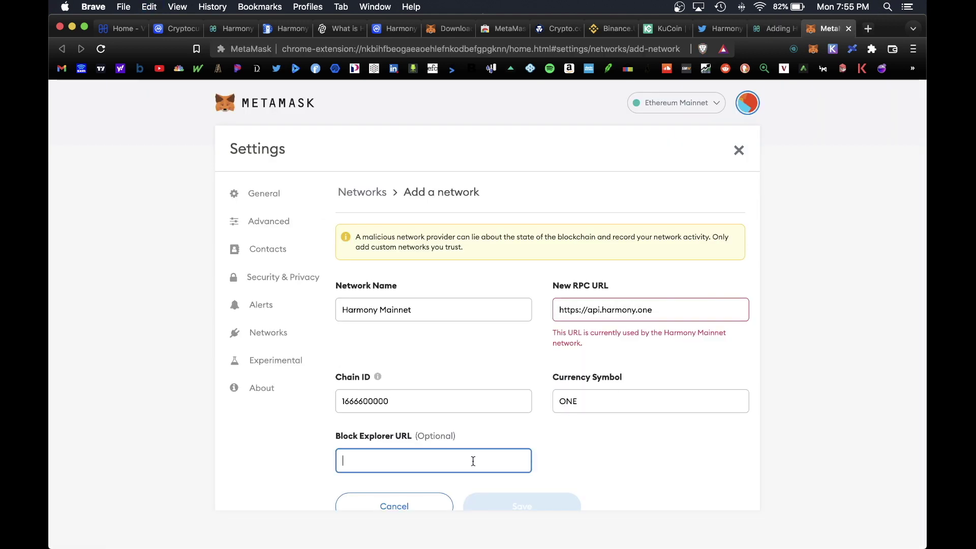
left_click(774, 28)
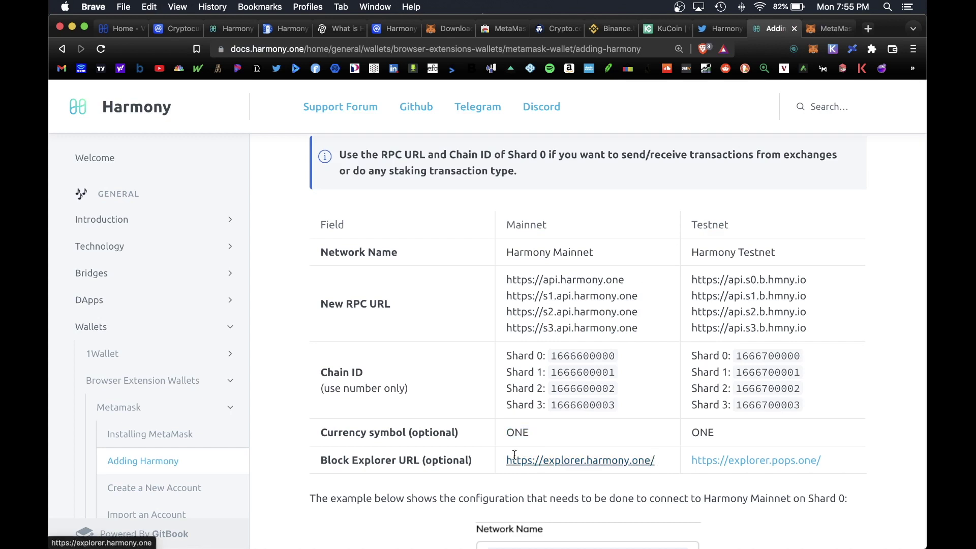
key("ctrl+Tab")
key("super+v")
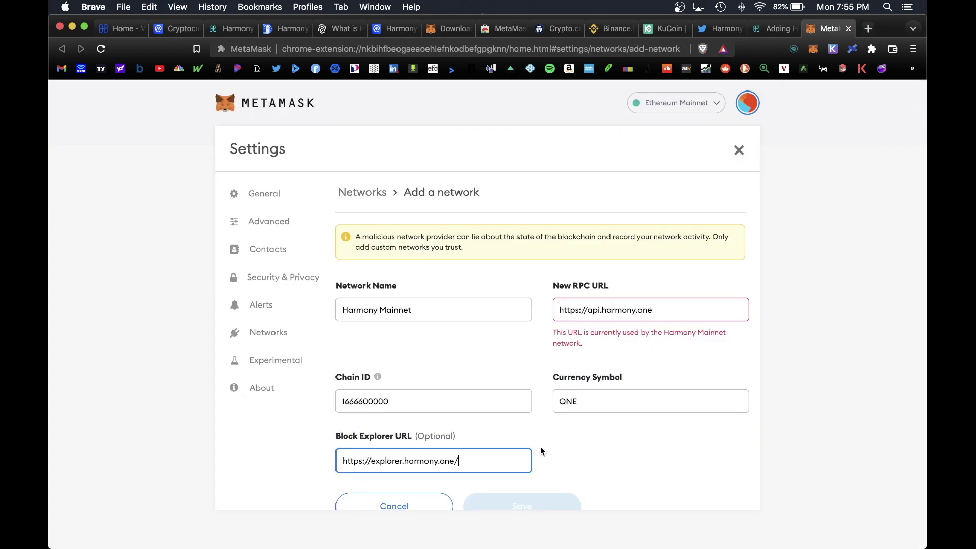
scroll(674, 411, "down", 1)
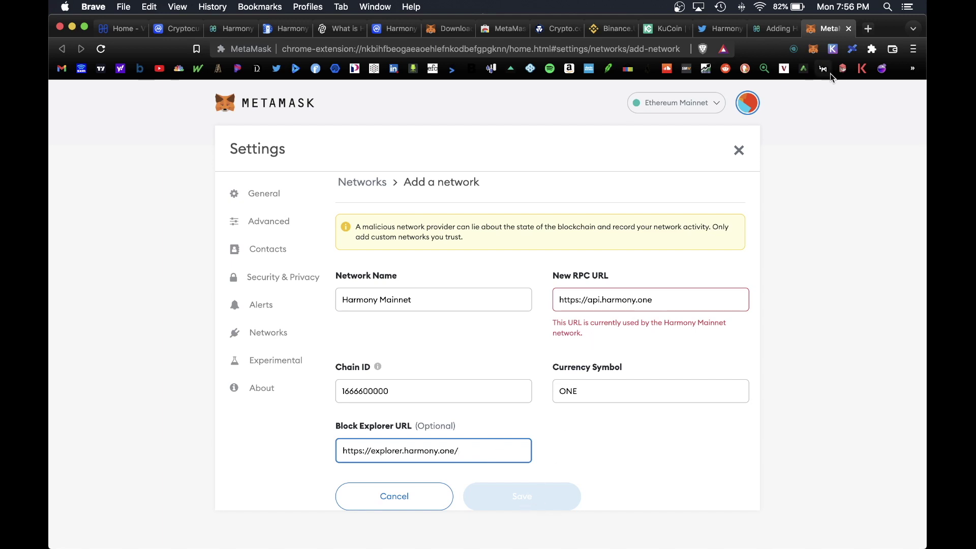
left_click(814, 49)
Step: Switch the MetaMask wallet to Harmony Mainnet so it shows 4103.3505 ONE
left_click(767, 80)
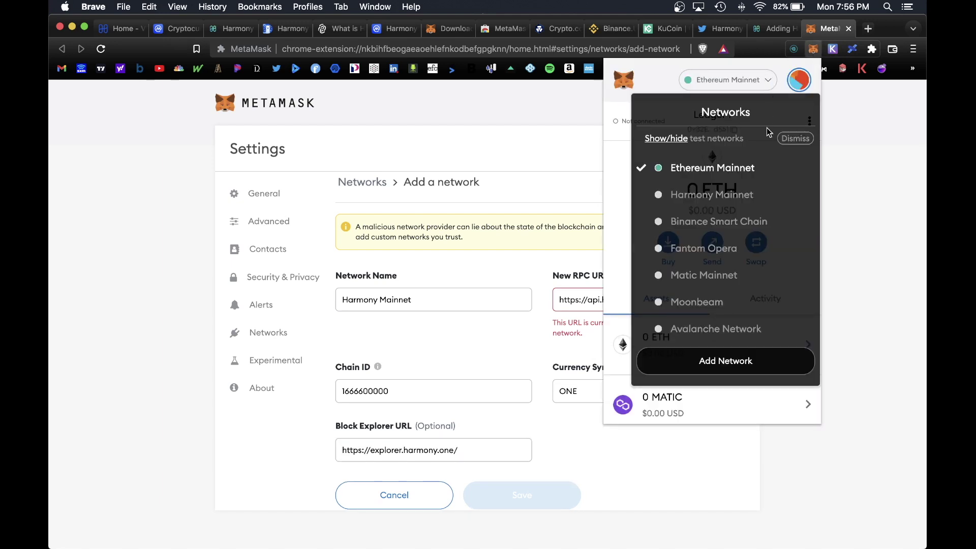
mouse_move(689, 203)
left_click(438, 457)
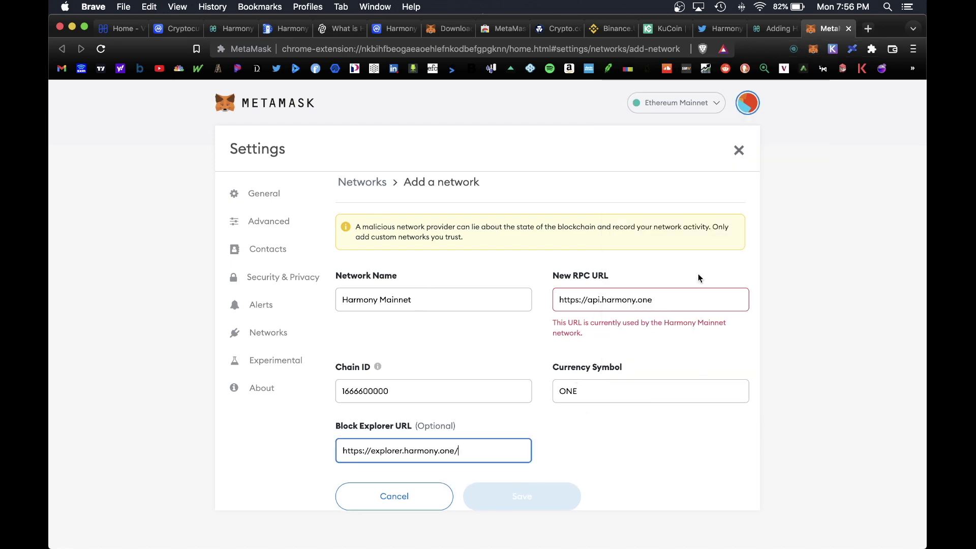
left_click(814, 49)
left_click(761, 81)
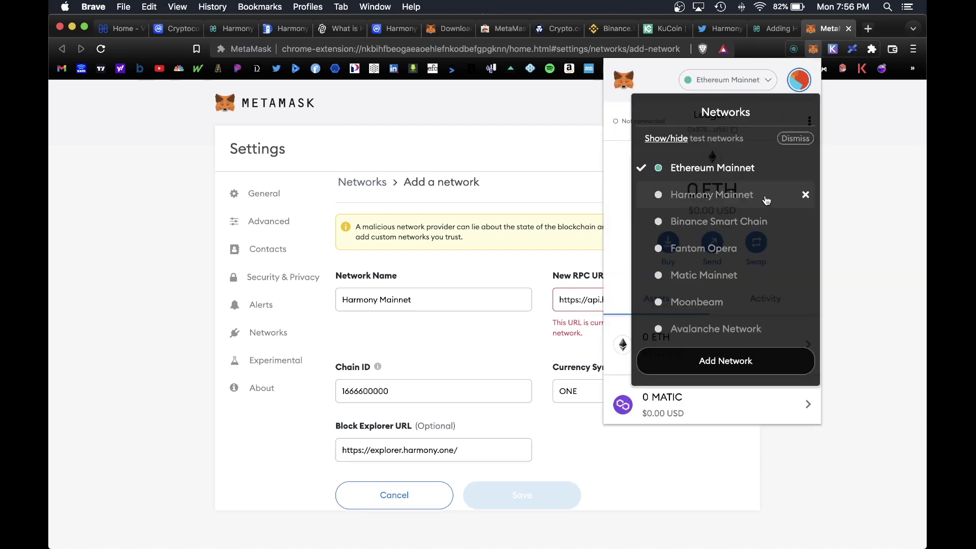
left_click(762, 82)
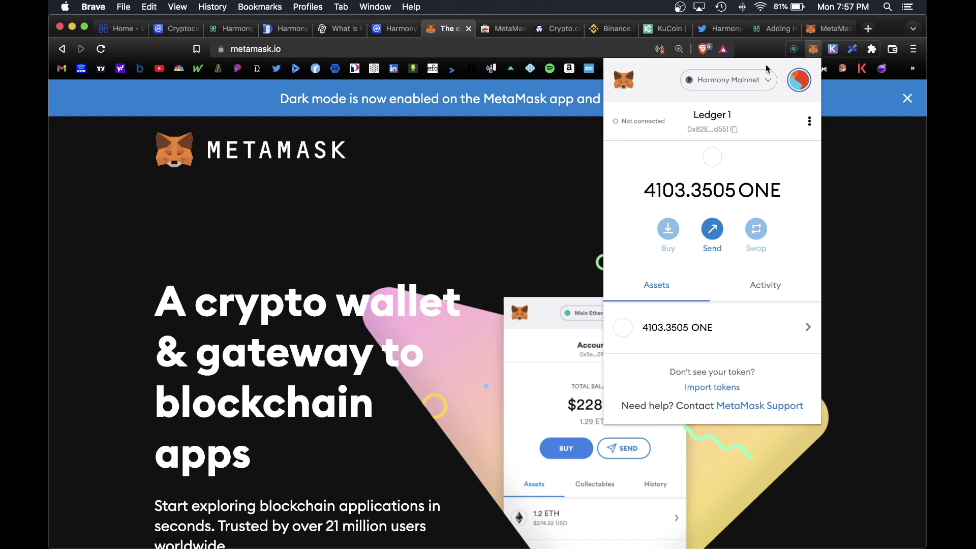
Step: Look through the Crypto.com, Binance.US and KuCoin ONE withdrawal tabs, checking MetaMask's ONE balance
left_click(559, 29)
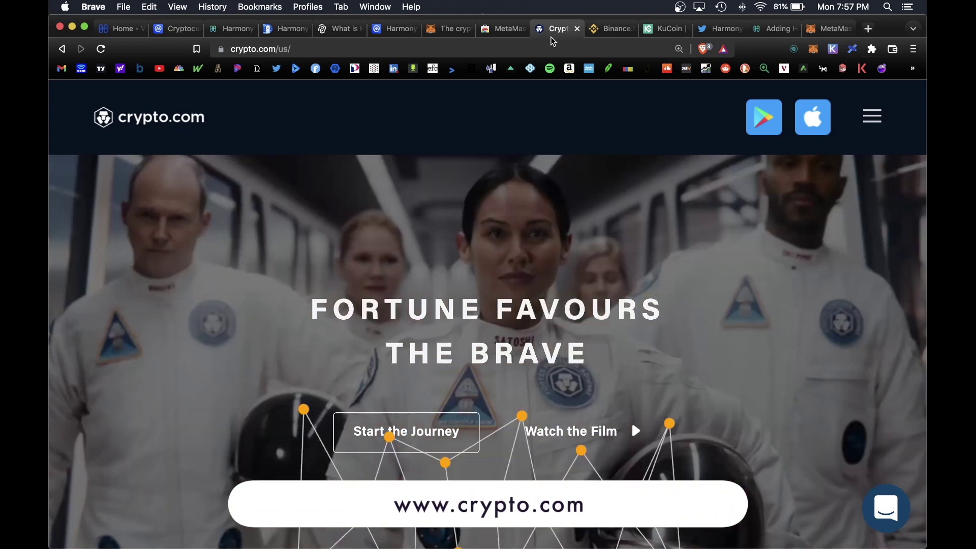
left_click(613, 31)
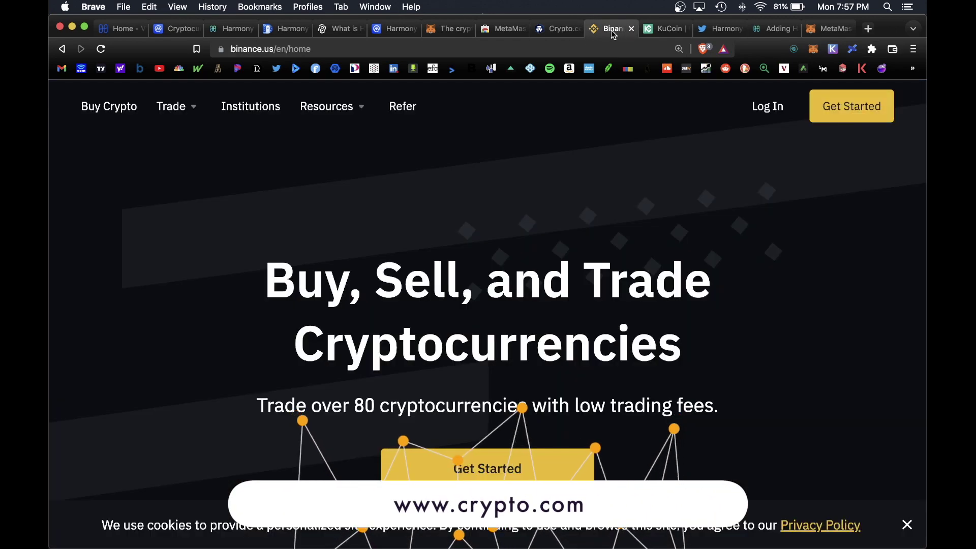
left_click(663, 29)
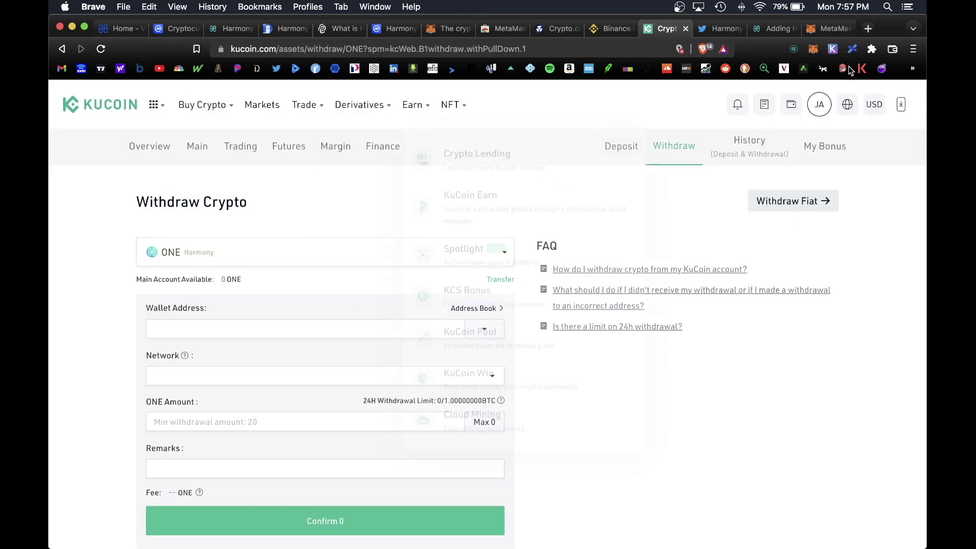
left_click(815, 49)
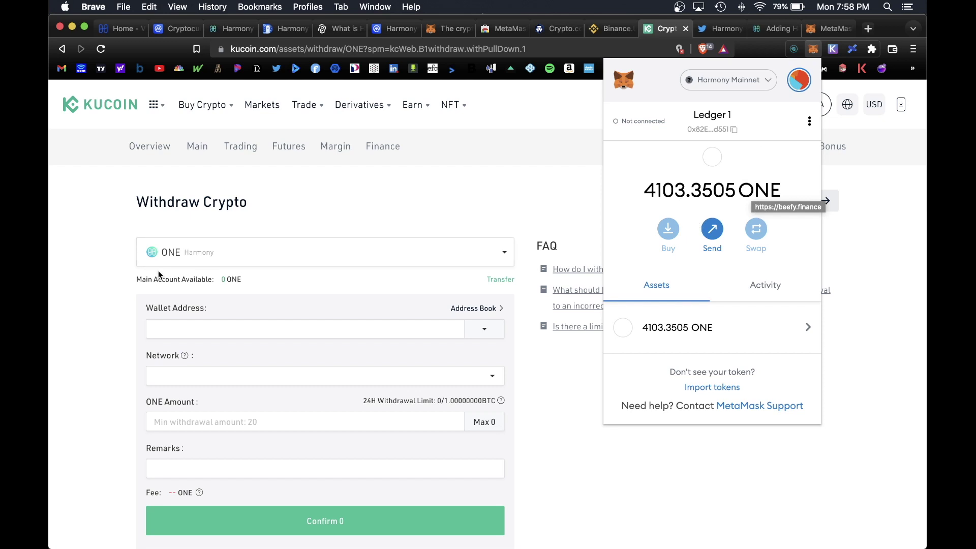
mouse_move(155, 106)
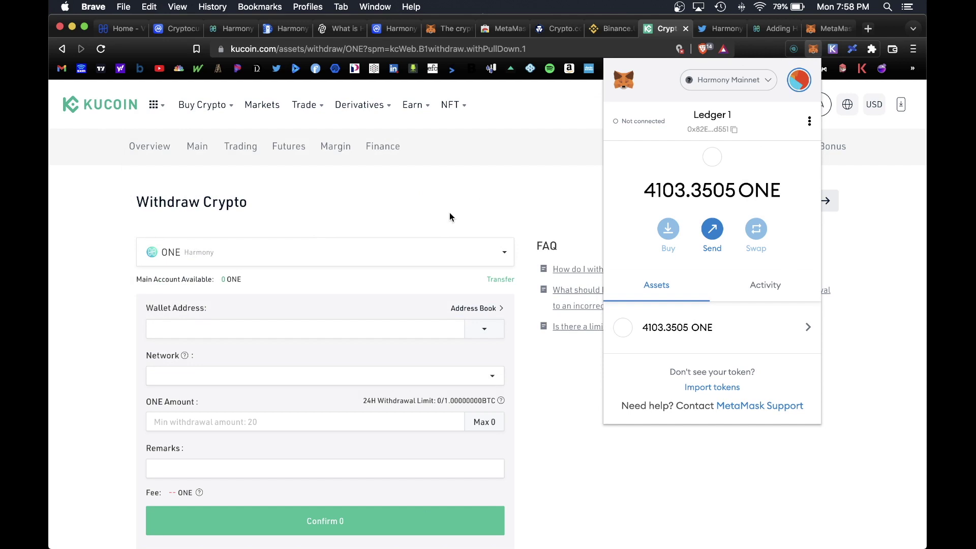
left_click(609, 29)
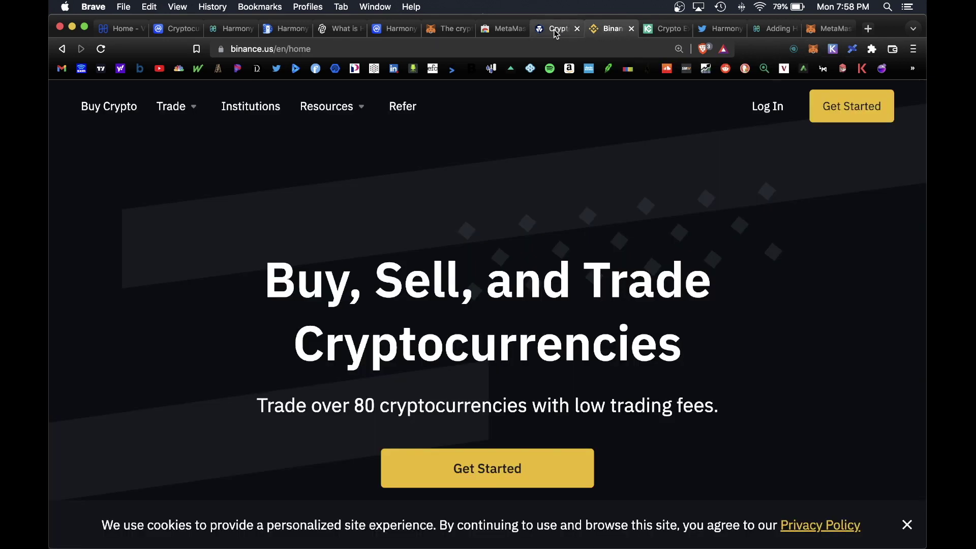
left_click(556, 30)
Step: On KuCoin's ONE withdrawal form, select the wallet address field and look up the receiving address in MetaMask
left_click(655, 29)
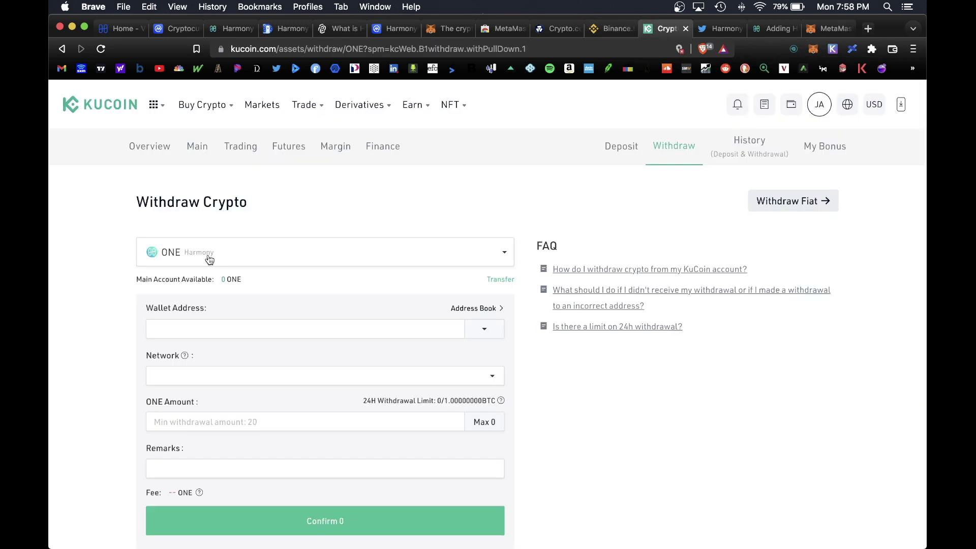
left_click(388, 328)
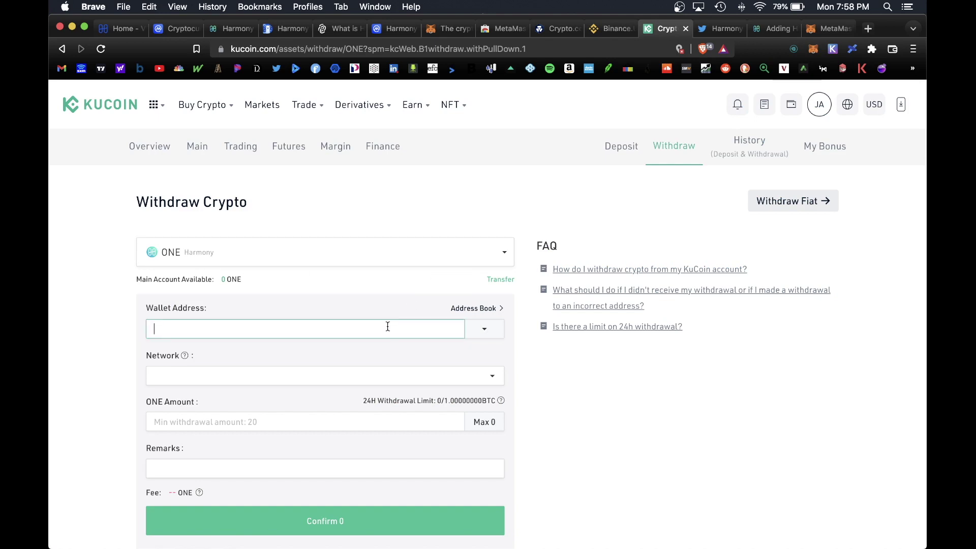
left_click(812, 50)
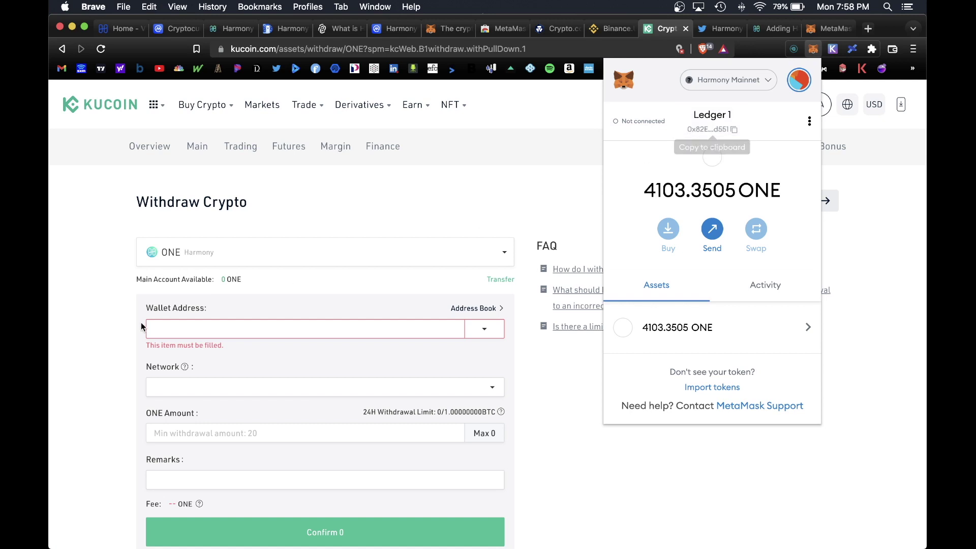
left_click(175, 329)
Step: Choose ONE Harmony(ONE) as the withdrawal network and acknowledge the shard0 notice
left_click(214, 391)
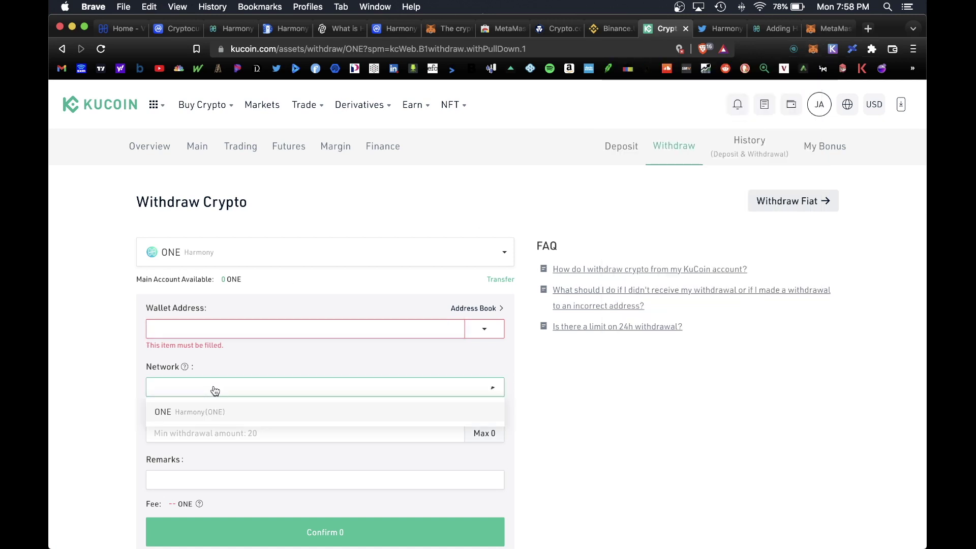
left_click(237, 414)
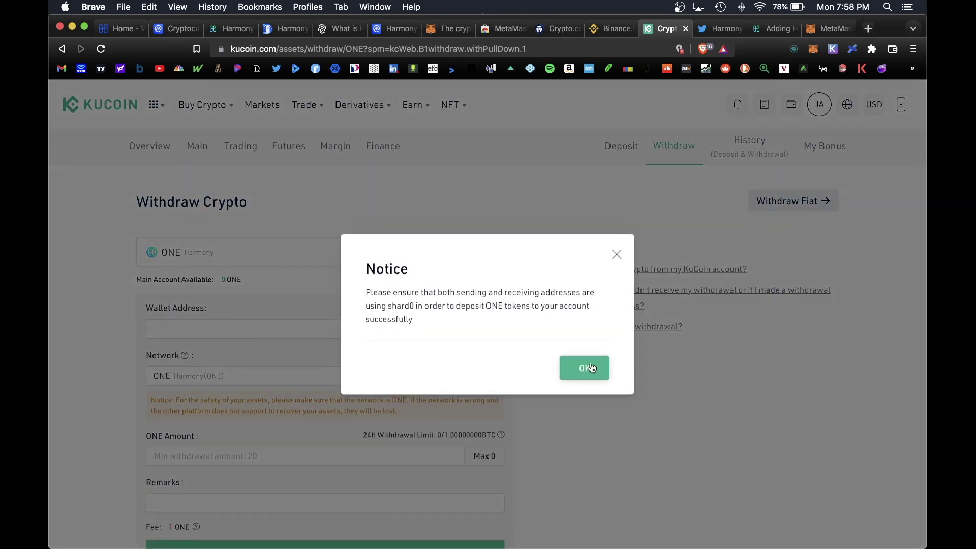
left_click(590, 367)
Step: Enter a 20 ONE withdrawal amount, check MetaMask's balance, then start signing in on staking.harmony.one
left_click(340, 389)
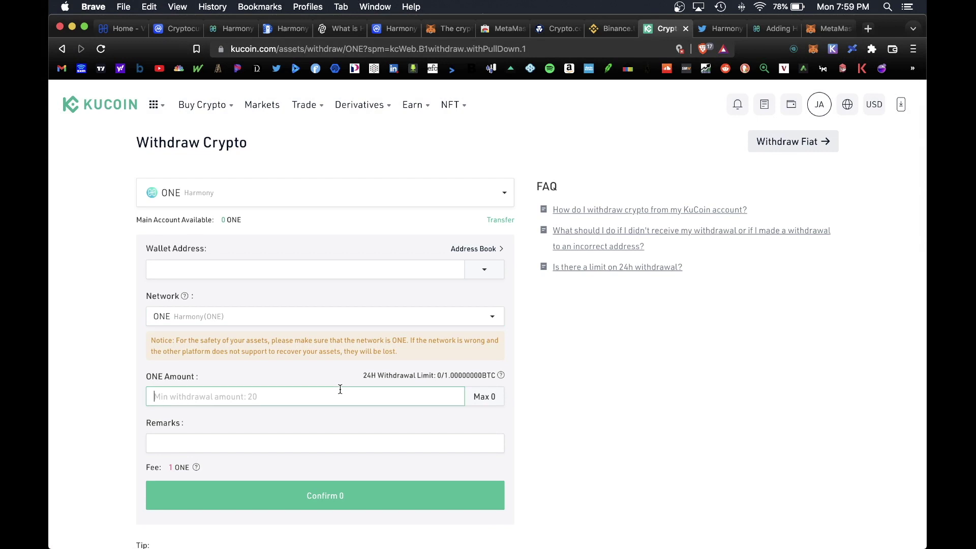
type("20")
left_click(288, 442)
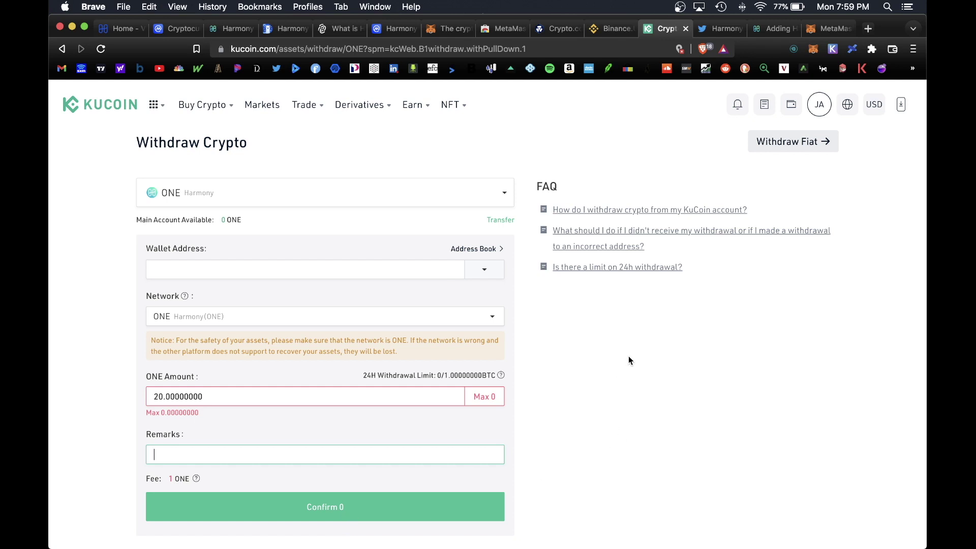
left_click(814, 49)
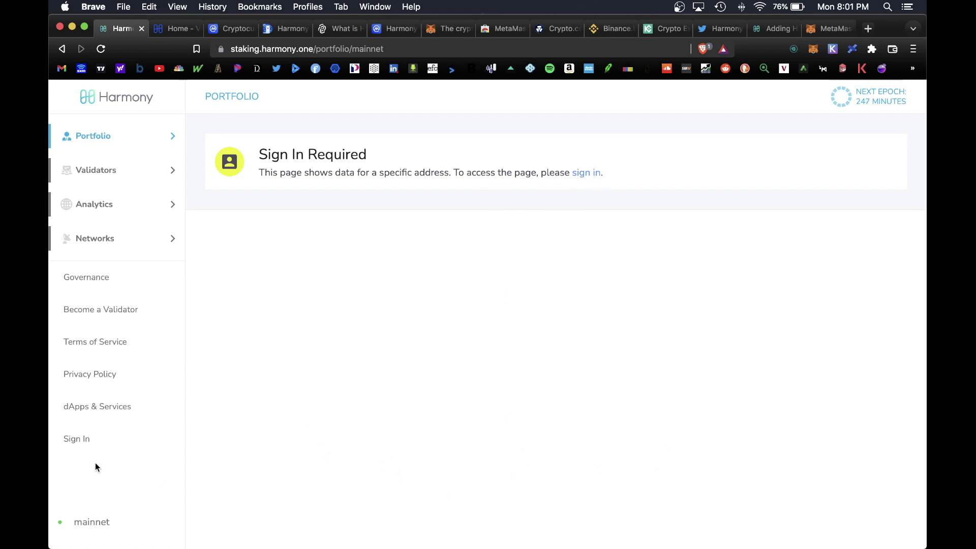
left_click(77, 439)
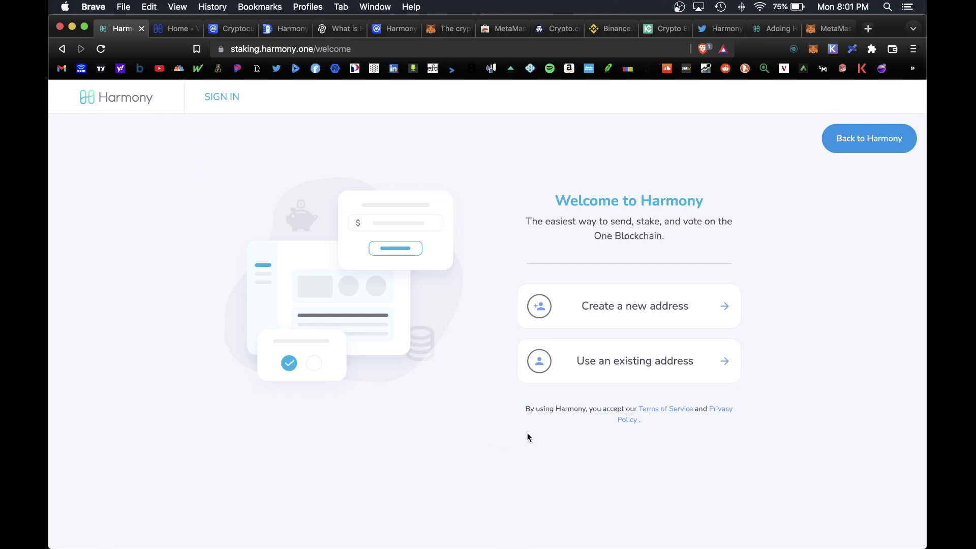
Step: Sign in to Harmony Staking using an existing address through the MetaMask wallet
left_click(663, 376)
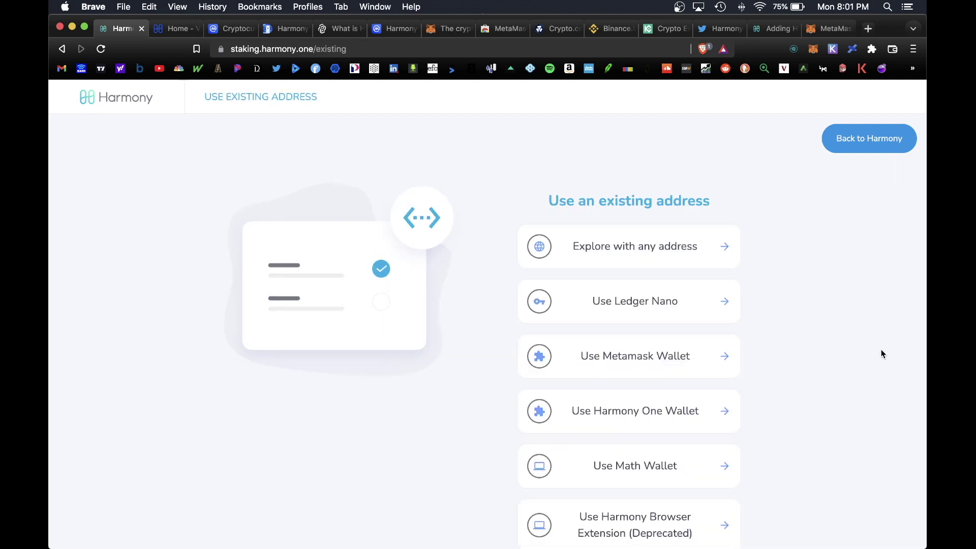
left_click(675, 369)
left_click(639, 229)
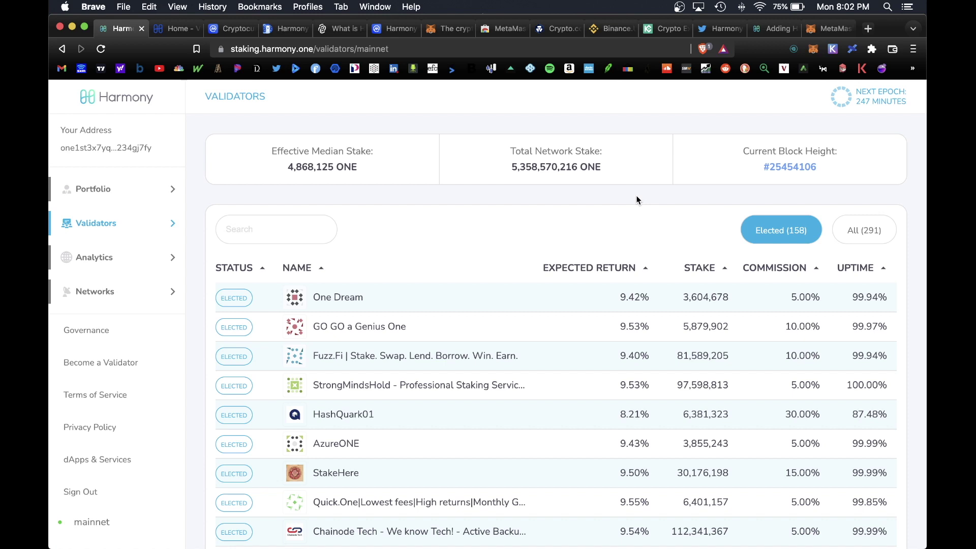
Step: Open the Portfolio page showing 4,103 ONE available and compare it with MetaMask's balance
left_click(113, 189)
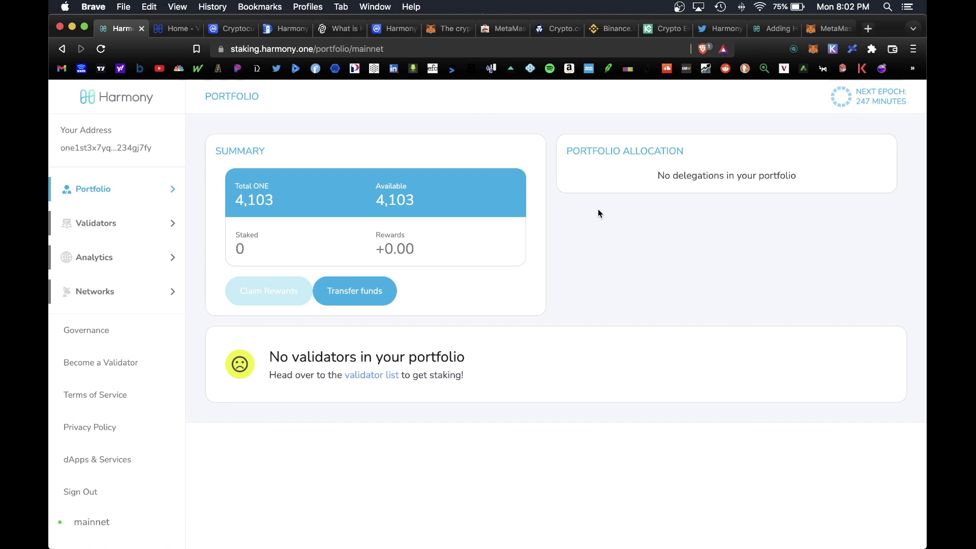
left_click(813, 49)
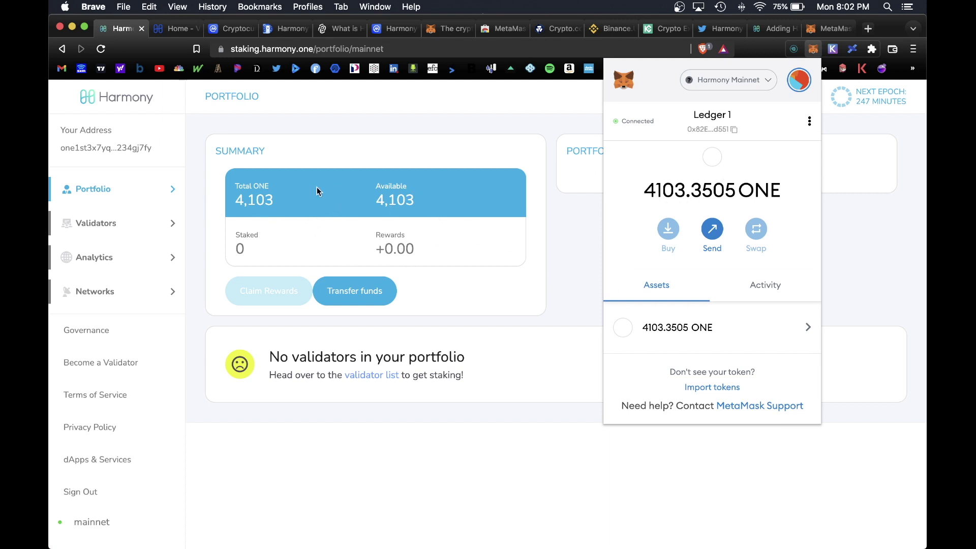
left_click(593, 298)
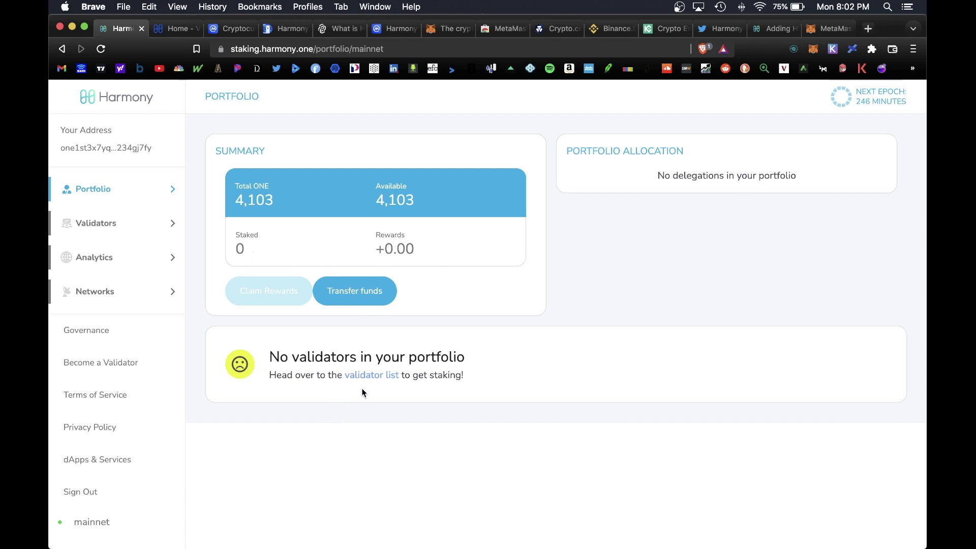
left_click(120, 224)
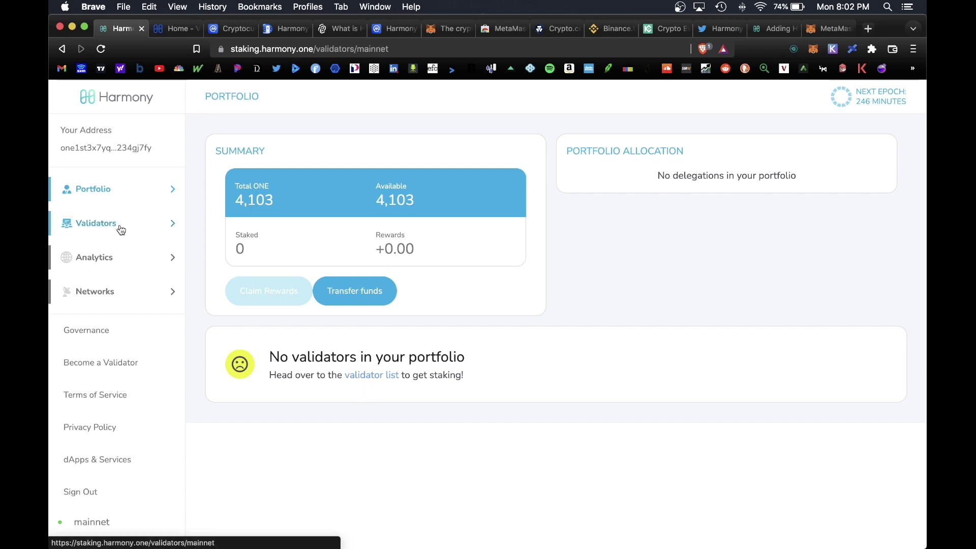
scroll(514, 267, "down", 5)
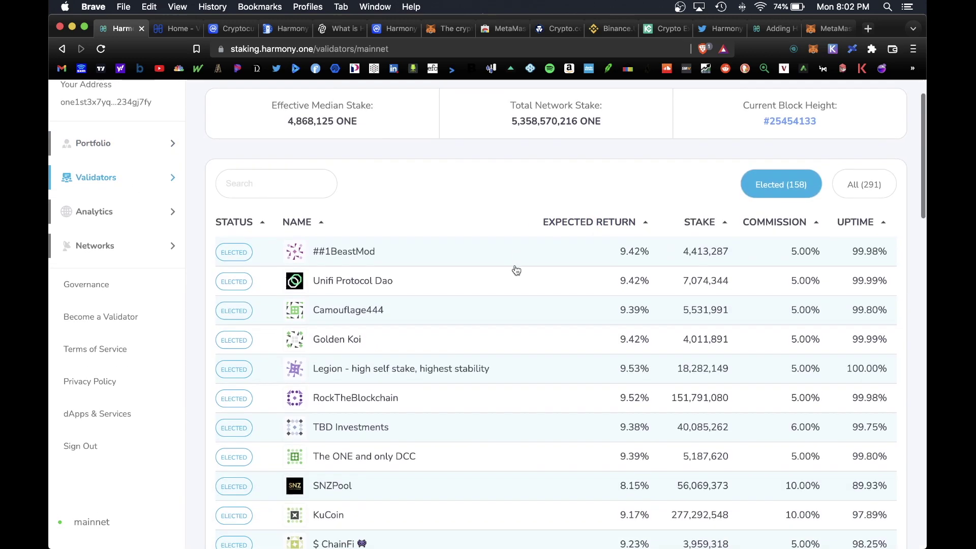
scroll(518, 270, "down", 8)
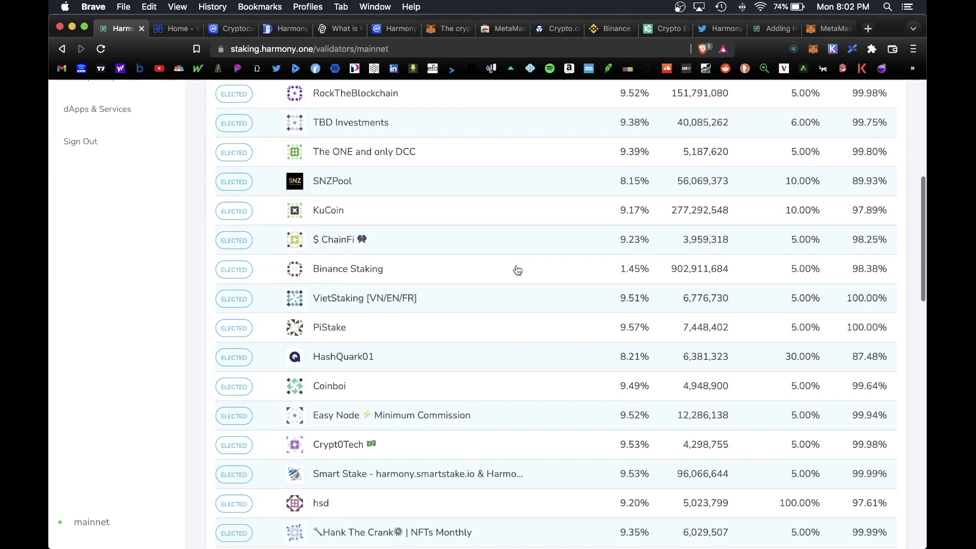
scroll(517, 270, "down", 12)
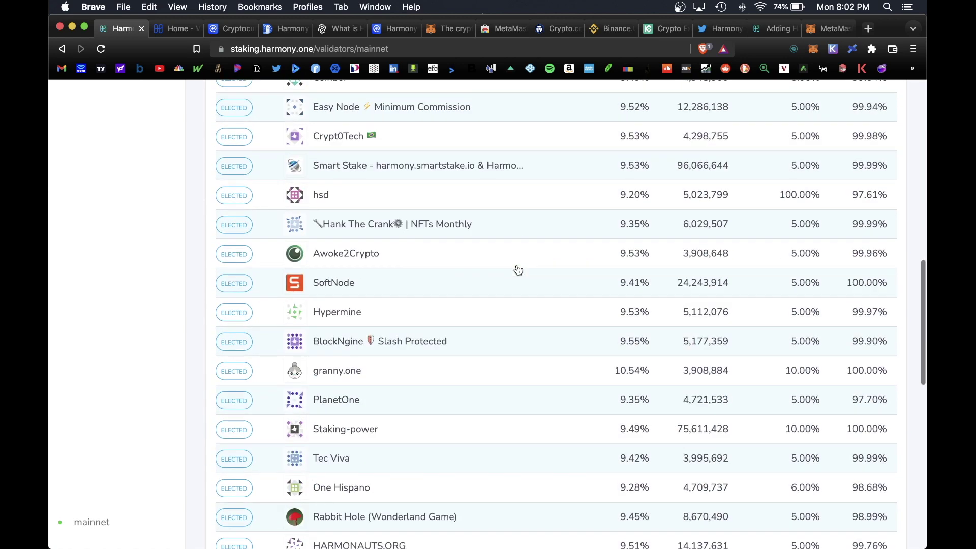
scroll(518, 269, "down", 7)
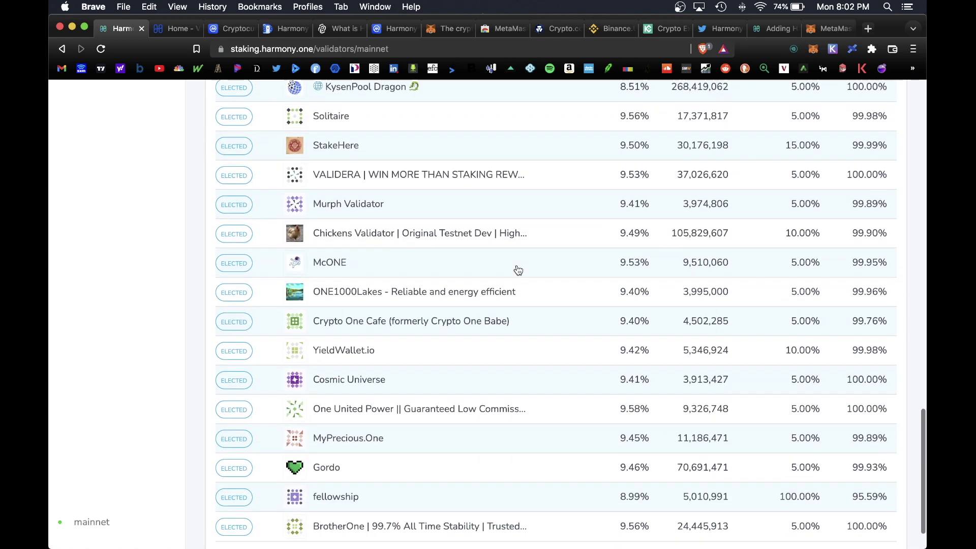
scroll(516, 270, "up", 20)
left_click(104, 256)
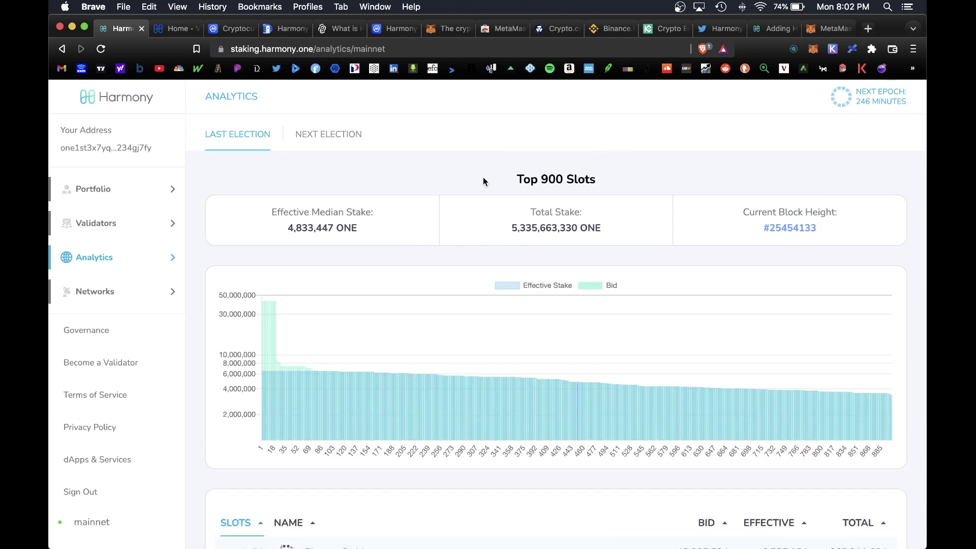
scroll(487, 217, "down", 5)
scroll(486, 217, "up", 5)
left_click(120, 296)
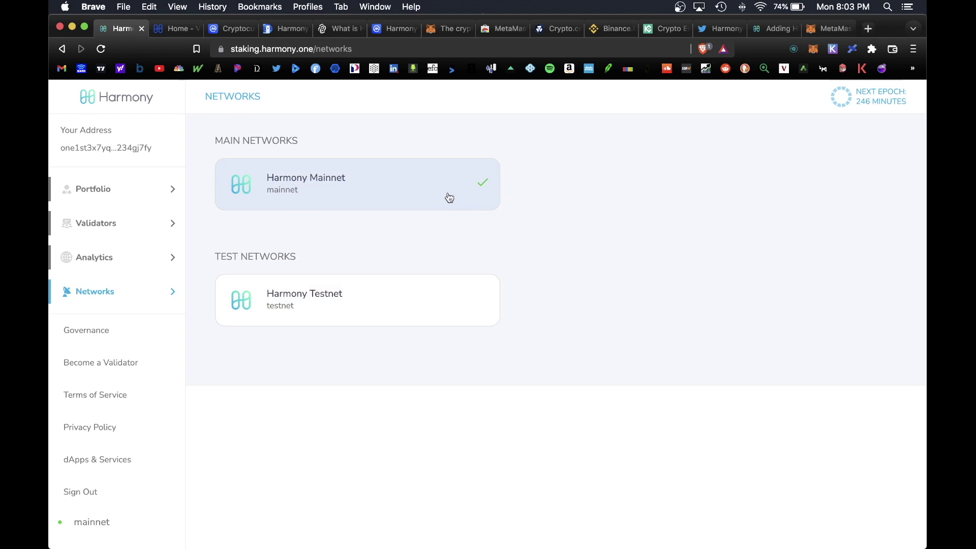
left_click(134, 191)
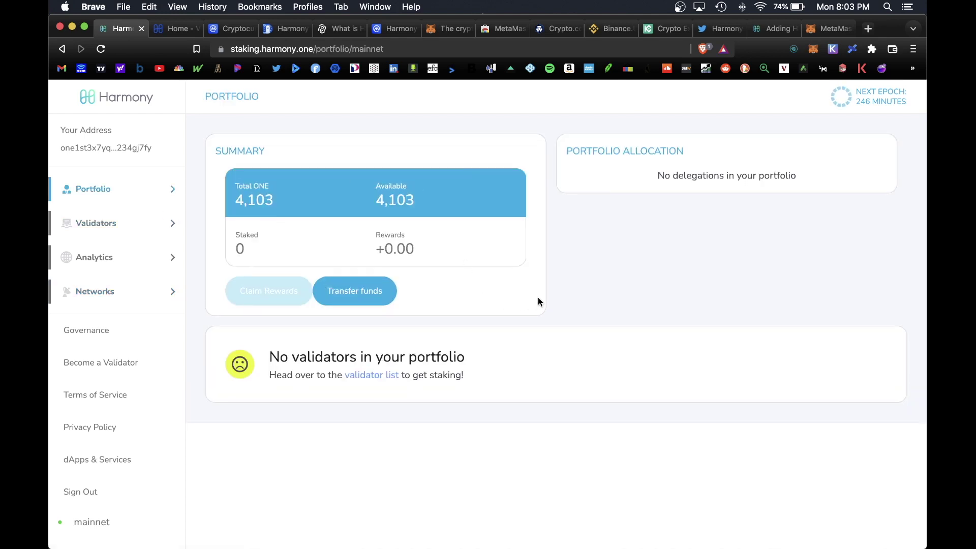
left_click(380, 380)
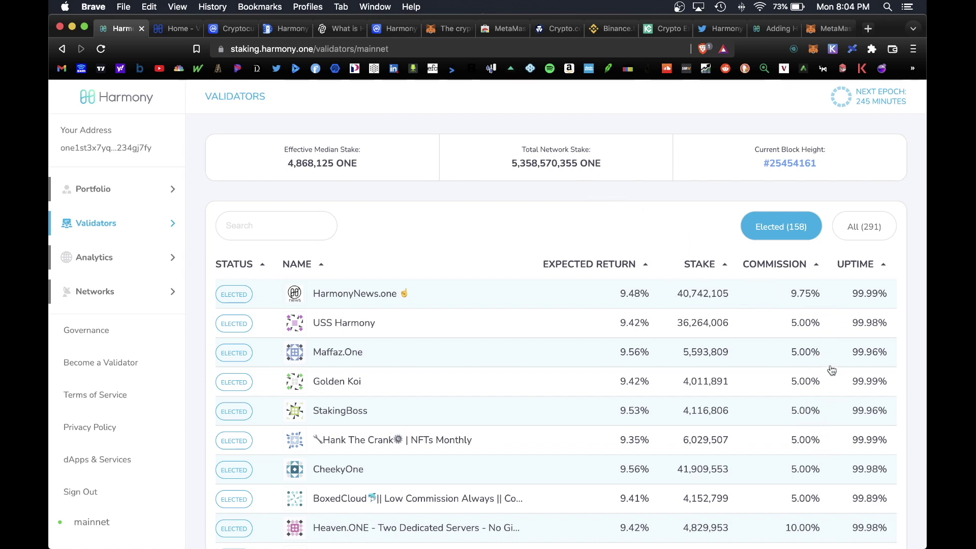
Step: Sort the elected validators by STAKE so Binance Staking's 902,911,684 ONE comes first
scroll(827, 344, "down", 1)
scroll(827, 344, "down", 7)
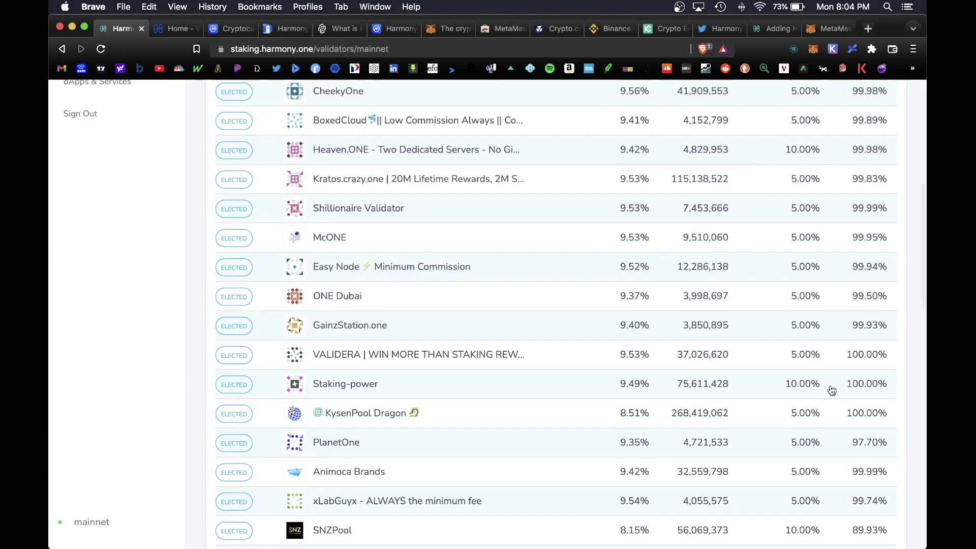
scroll(674, 216, "up", 8)
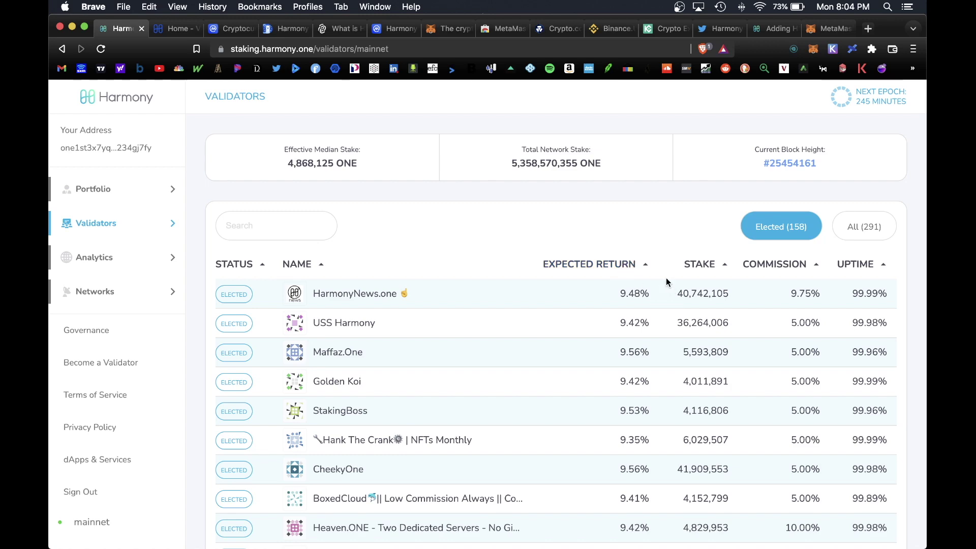
scroll(666, 284, "down", 8)
scroll(665, 285, "down", 7)
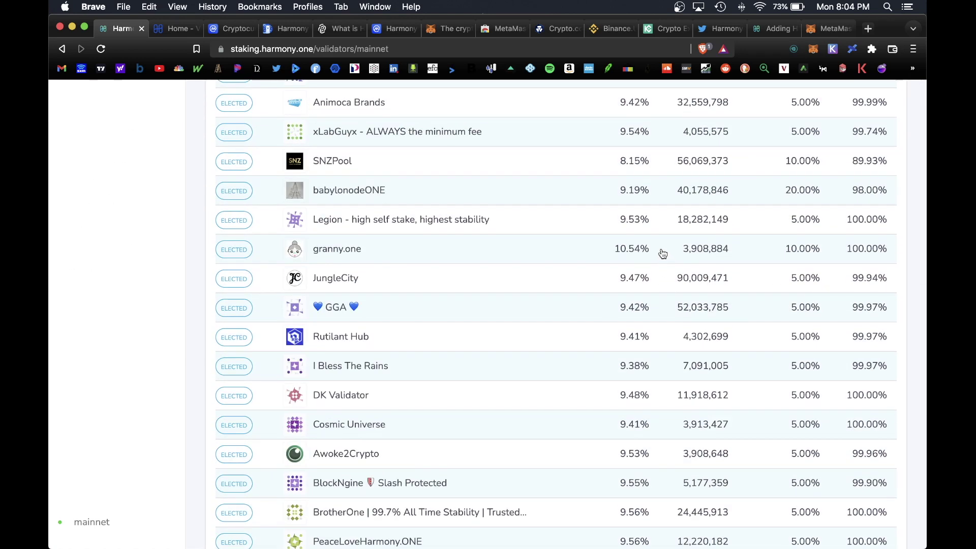
scroll(662, 253, "up", 15)
left_click(714, 270)
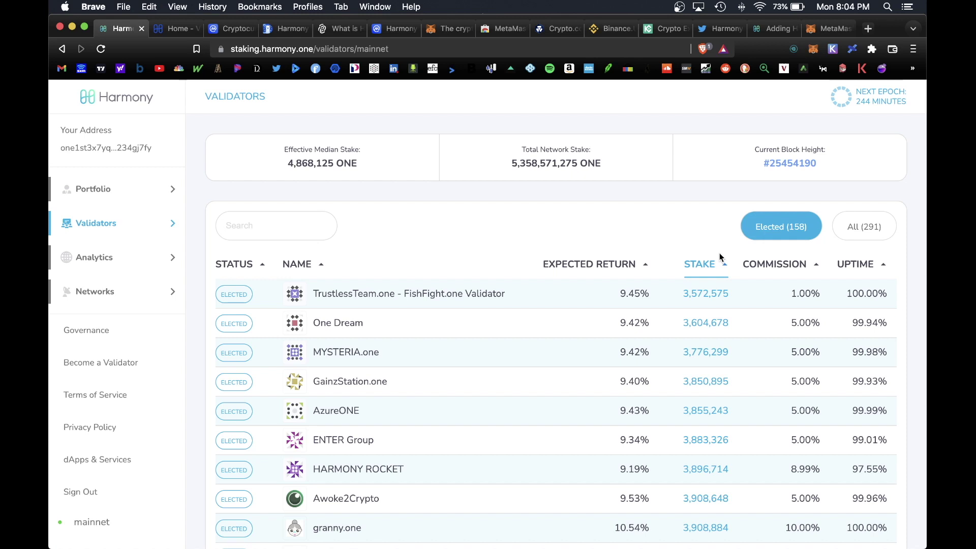
left_click(721, 259)
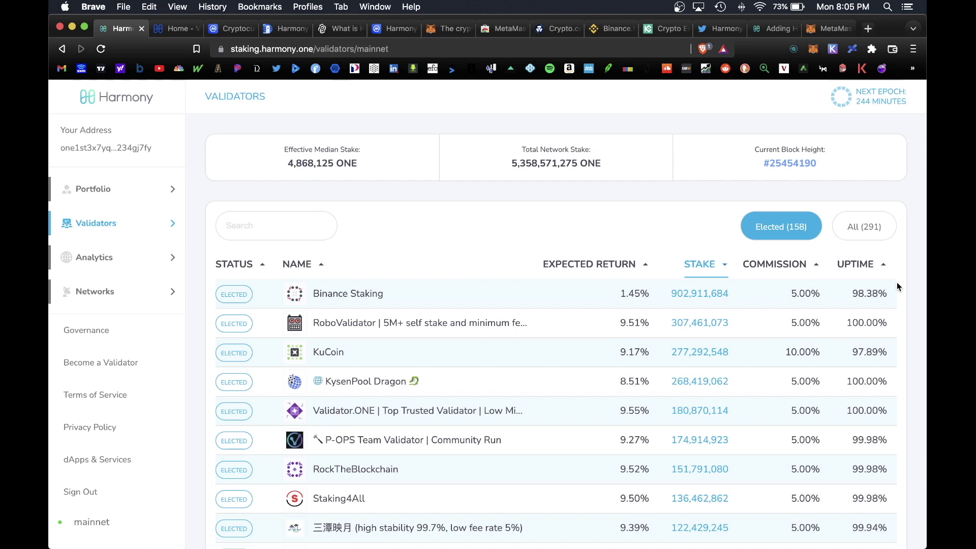
Step: Scroll page 1 of elected validators past StrongMindsHold and BrotherOne, then go to the next page
scroll(911, 276, "down", 2)
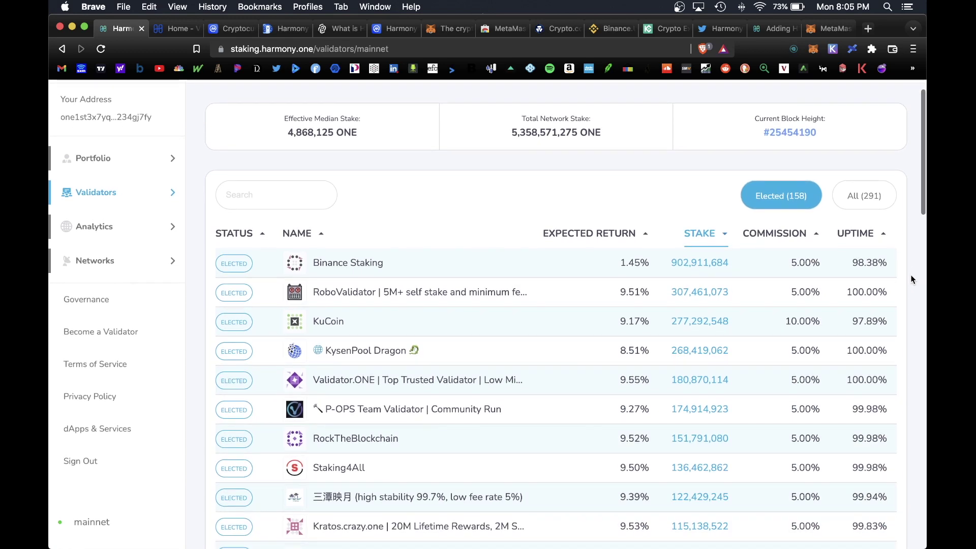
scroll(899, 276, "down", 3)
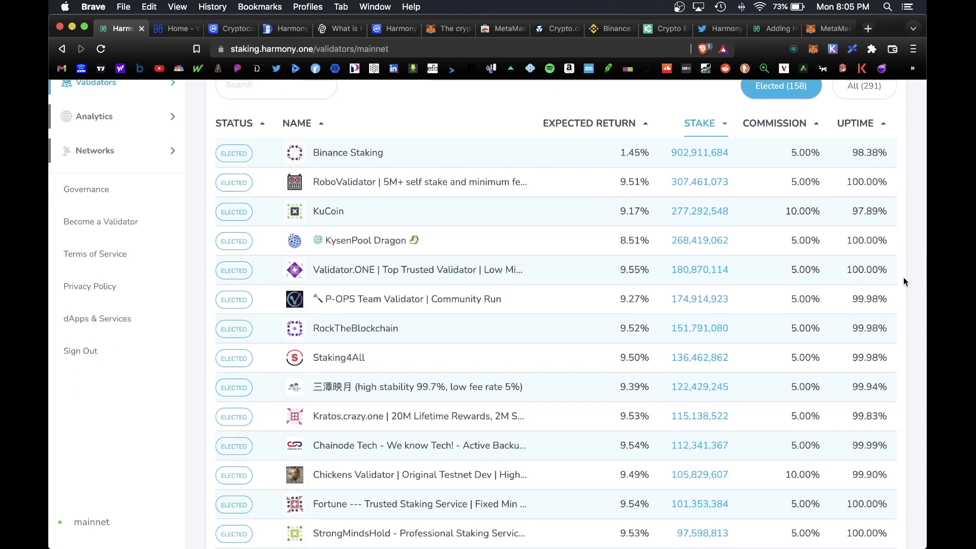
scroll(459, 206, "up", 5)
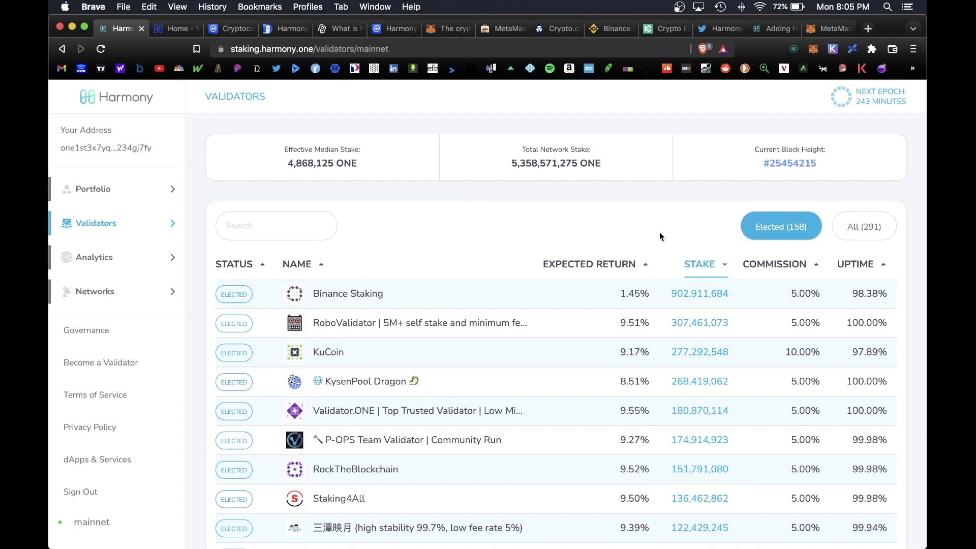
scroll(659, 232, "down", 3)
scroll(660, 231, "down", 5)
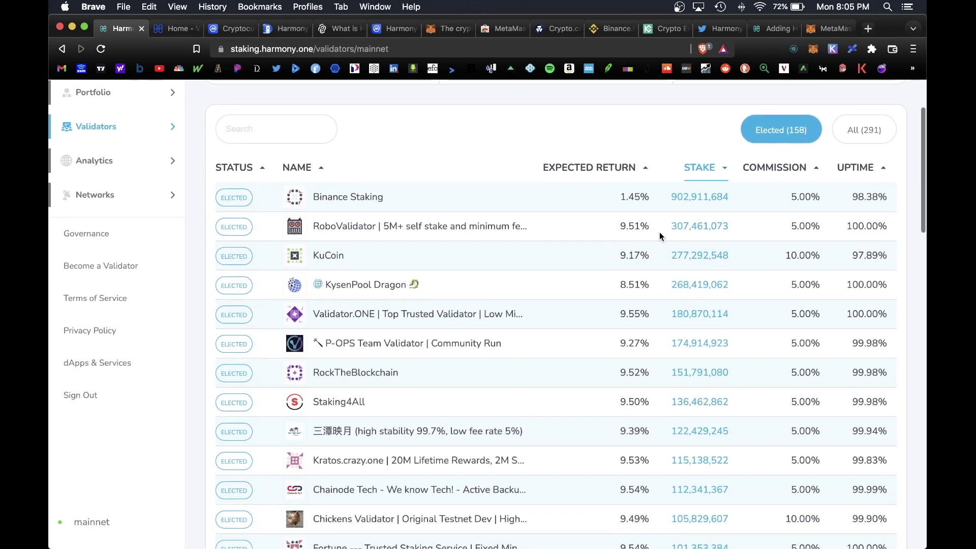
scroll(659, 237, "down", 1)
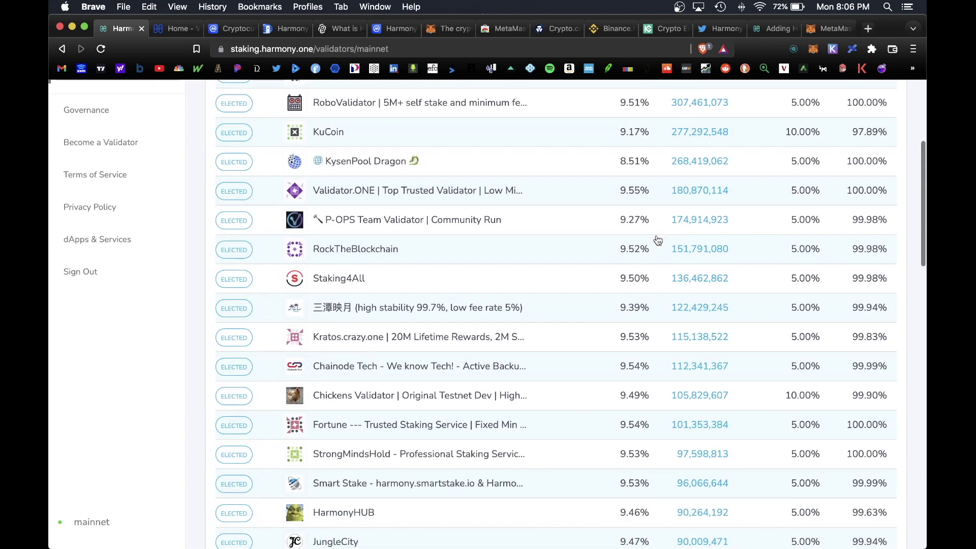
scroll(538, 391, "down", 4)
scroll(575, 302, "down", 7)
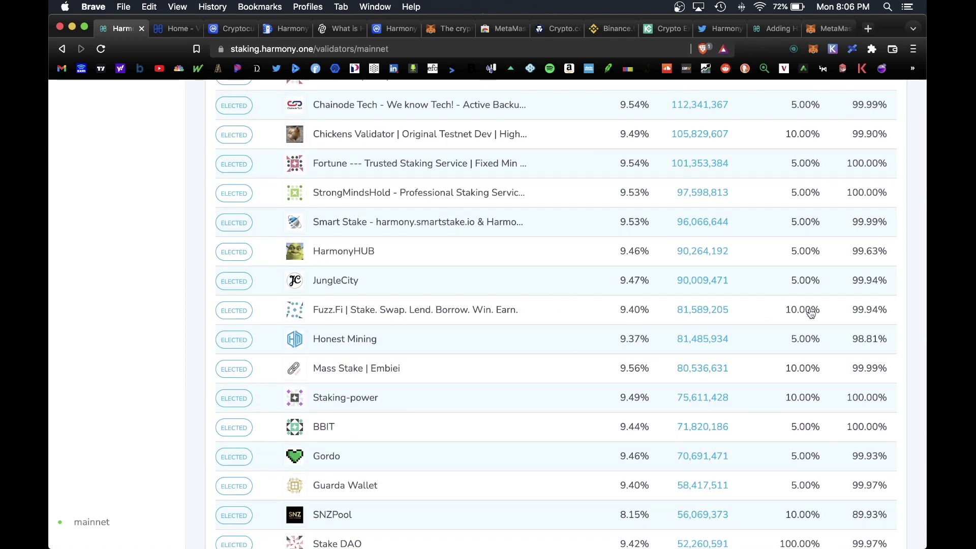
scroll(767, 281, "down", 5)
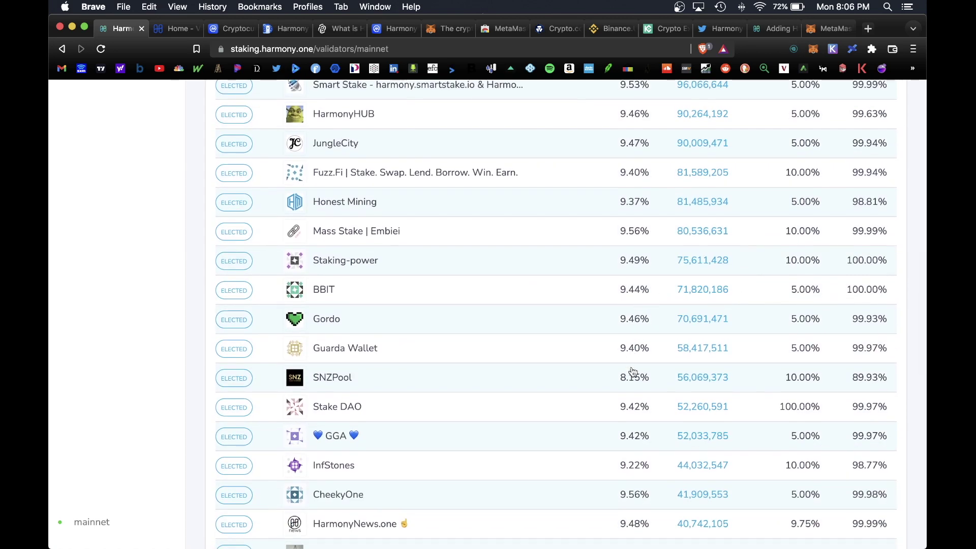
scroll(579, 184, "down", 10)
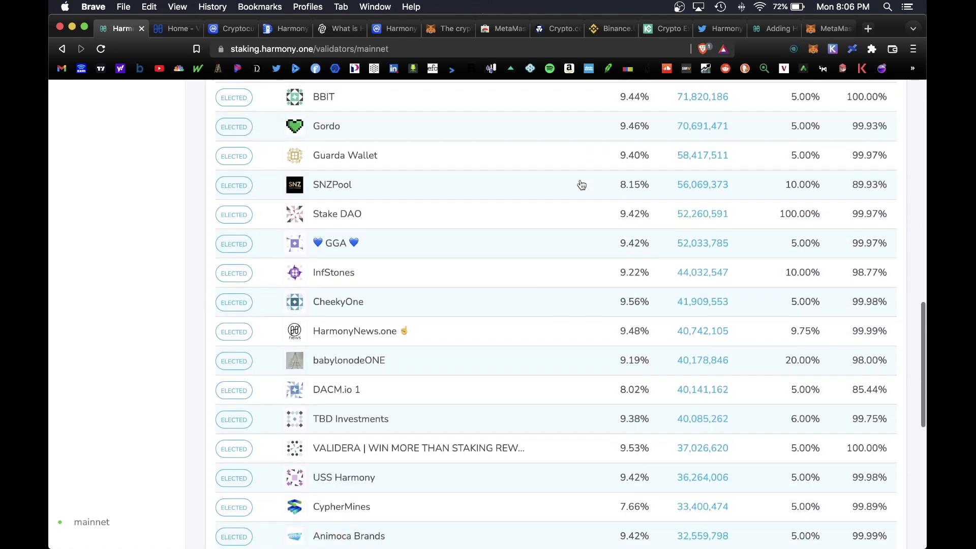
scroll(582, 185, "down", 13)
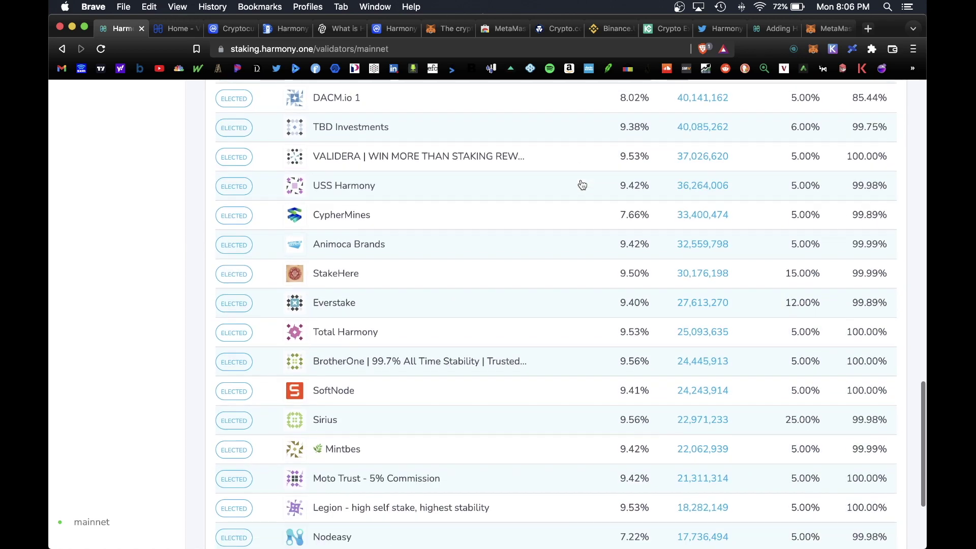
scroll(582, 184, "down", 3)
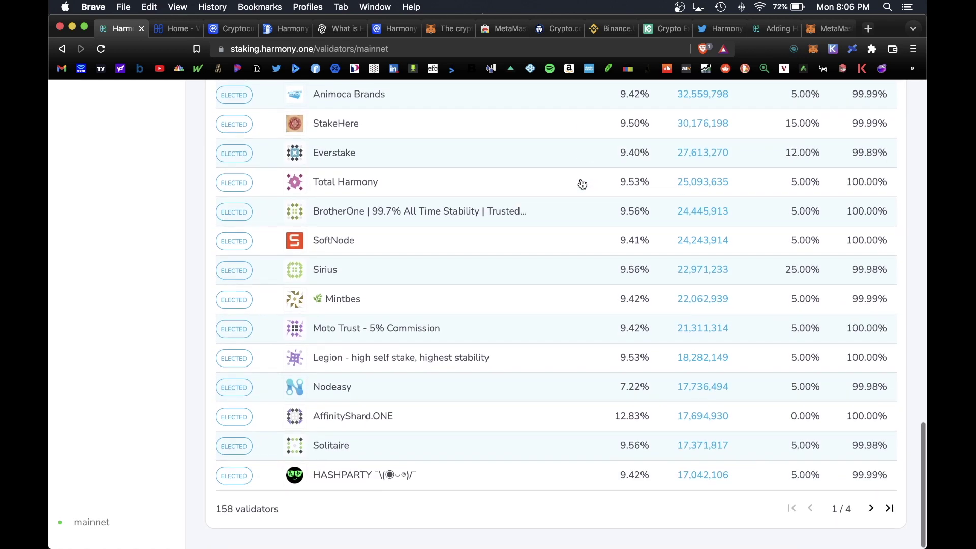
left_click(870, 508)
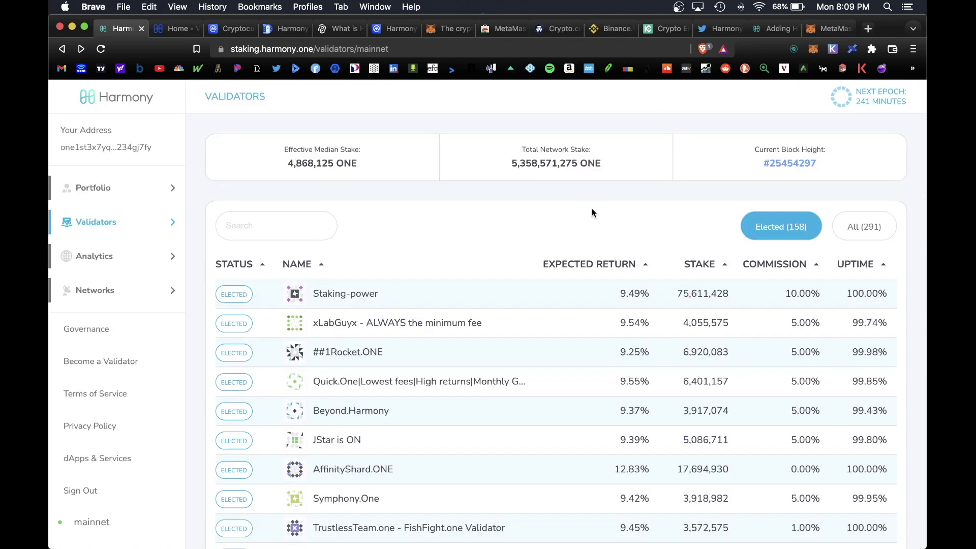
Step: Open BrotherOne's validator profile: 24,445,913 ONE staked, 5.00% commission, 9.63% expected return
scroll(592, 208, "down", 7)
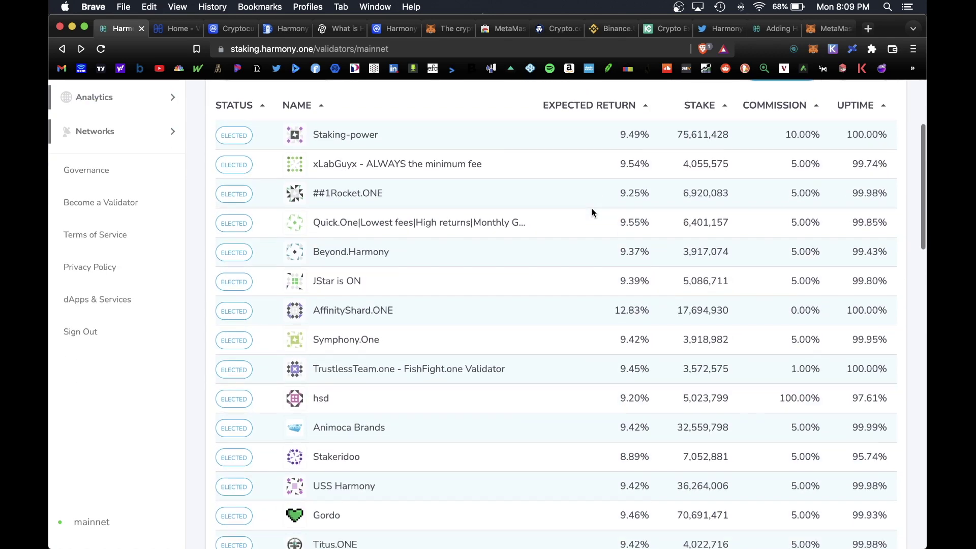
scroll(592, 211, "down", 18)
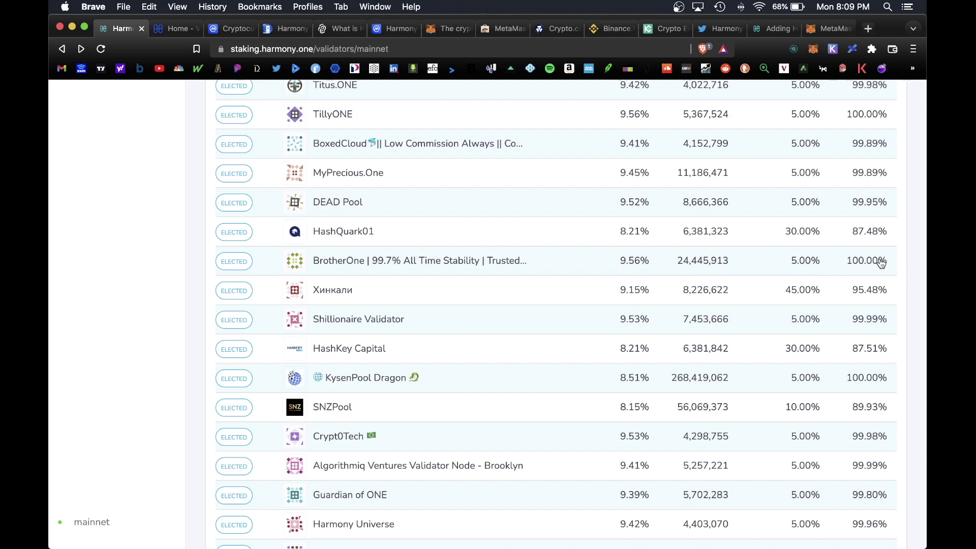
left_click(498, 262)
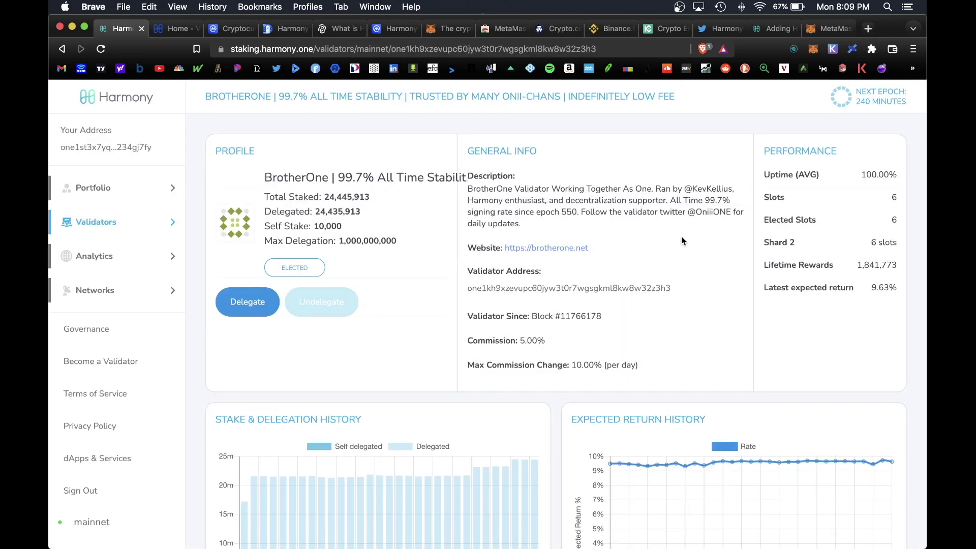
Step: Review brotherone.net's stats (23,268,932 staked, 9% APY) and contacts, then return to BrotherOne's profile
left_click(557, 249)
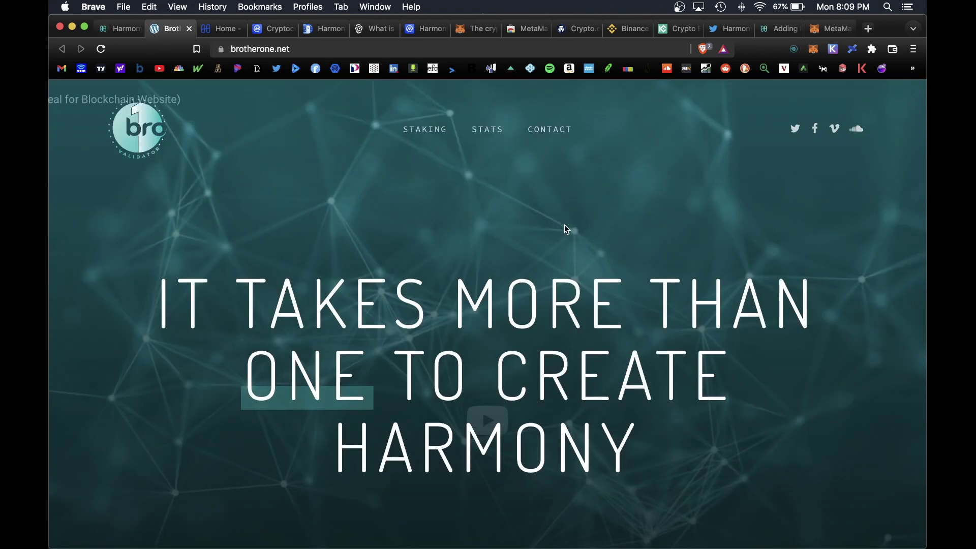
scroll(566, 229, "down", 10)
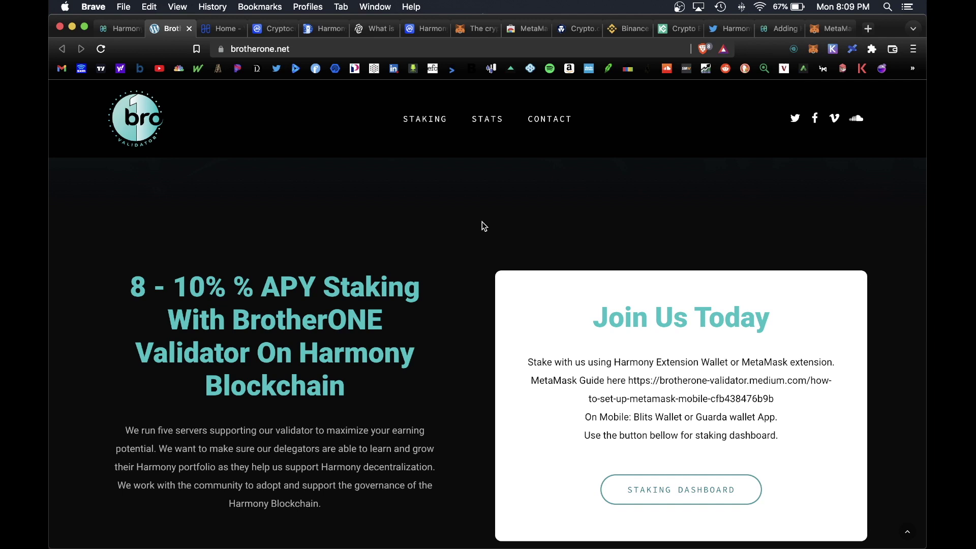
scroll(485, 259, "down", 5)
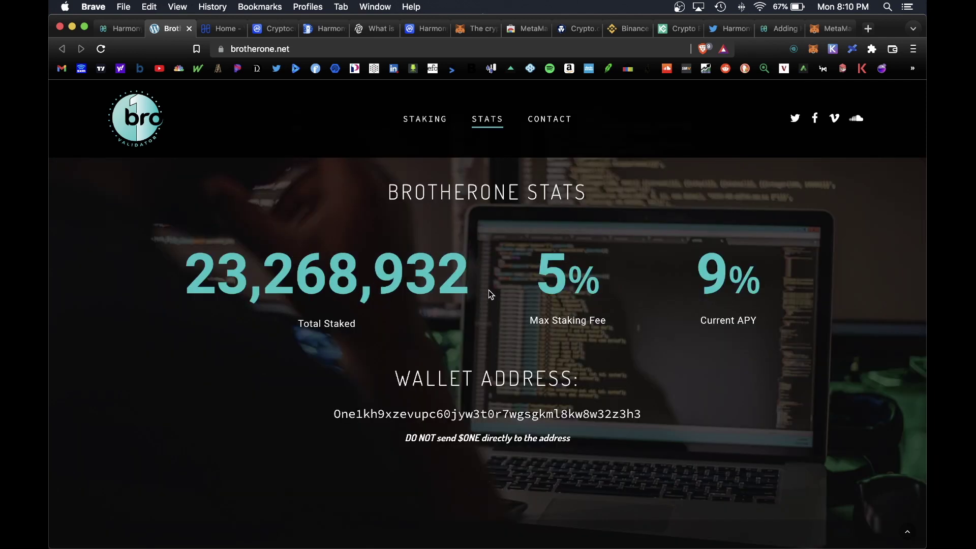
scroll(488, 295, "down", 5)
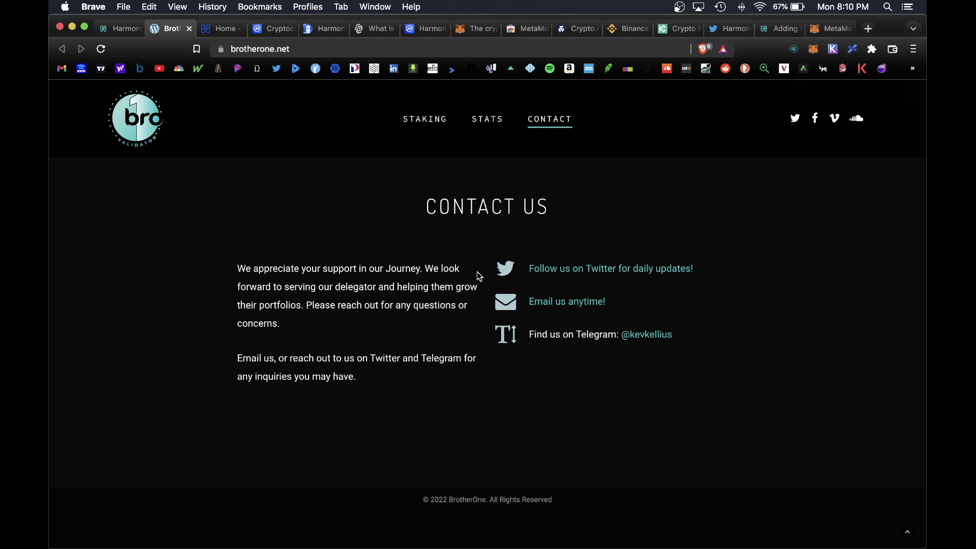
left_click(128, 32)
Step: Scroll through BrotherOne's stake history chart and Delegators table, then back to the profile top
scroll(558, 204, "down", 2)
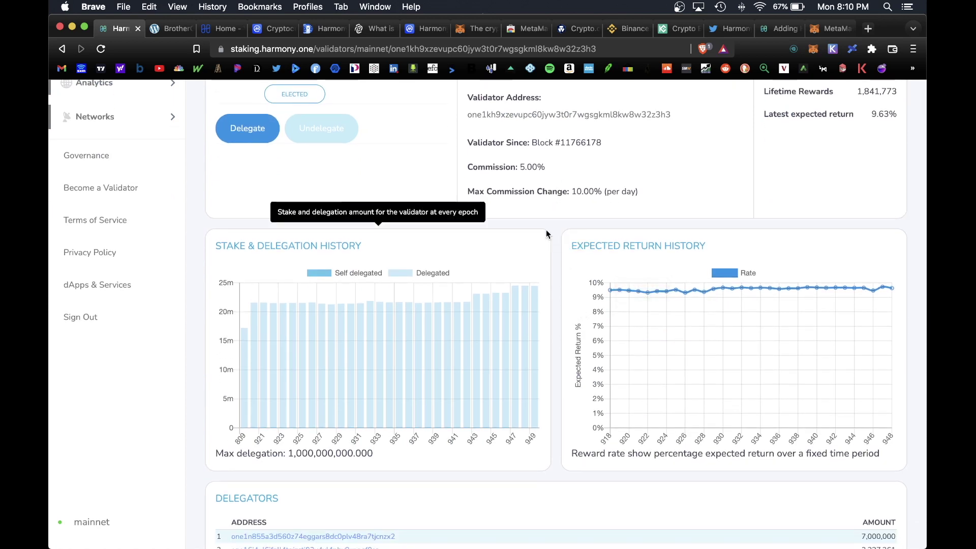
mouse_move(299, 244)
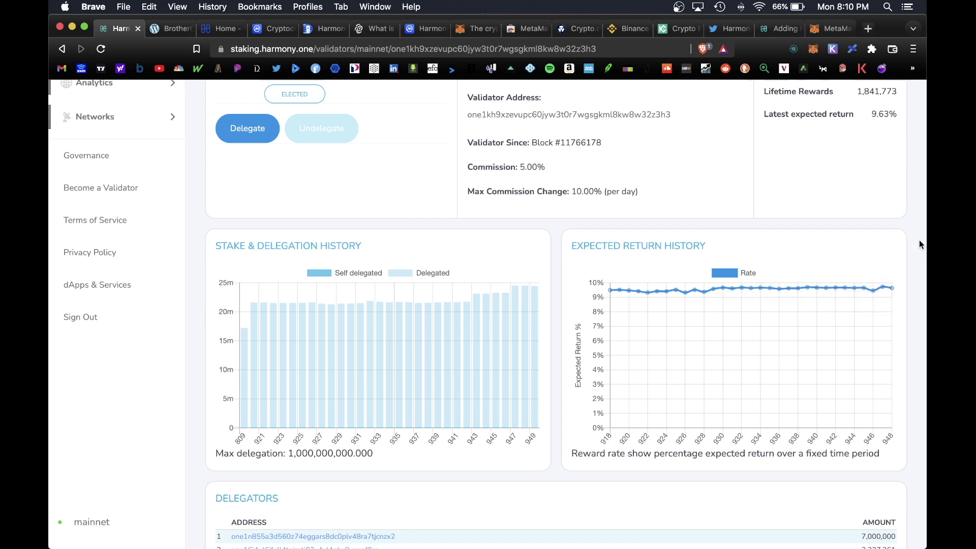
scroll(919, 240, "down", 5)
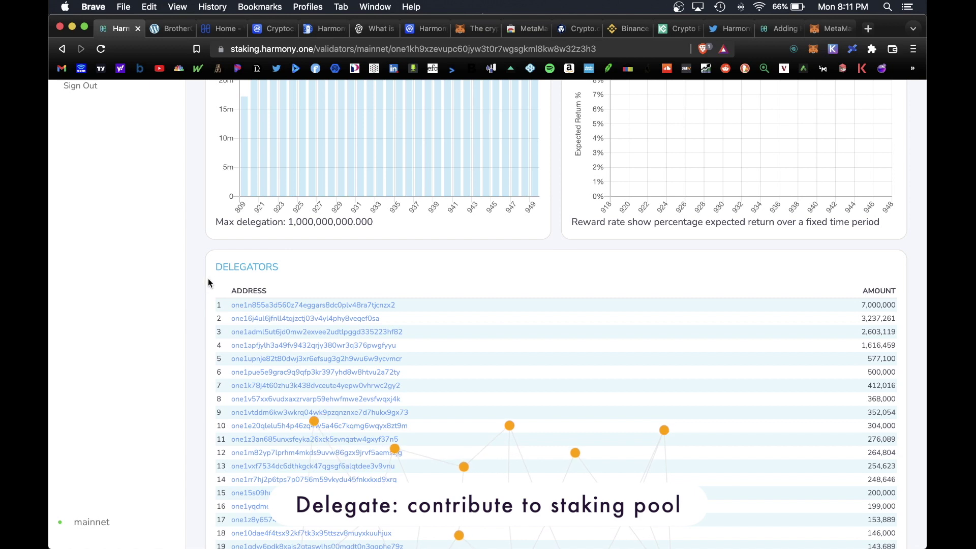
scroll(218, 315, "up", 10)
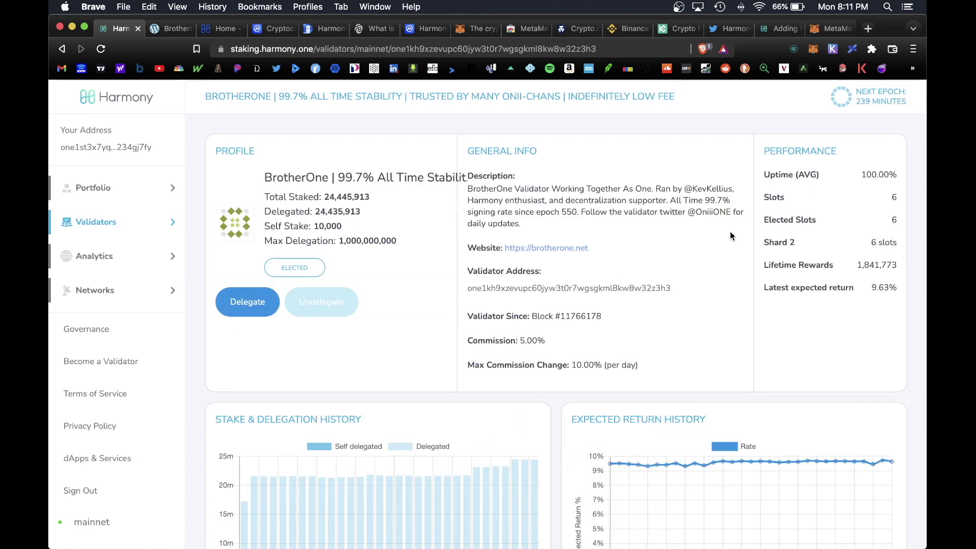
Step: Start a delegation to BrotherOne and set the amount to half the available ONE (2,051.675227)
left_click(263, 313)
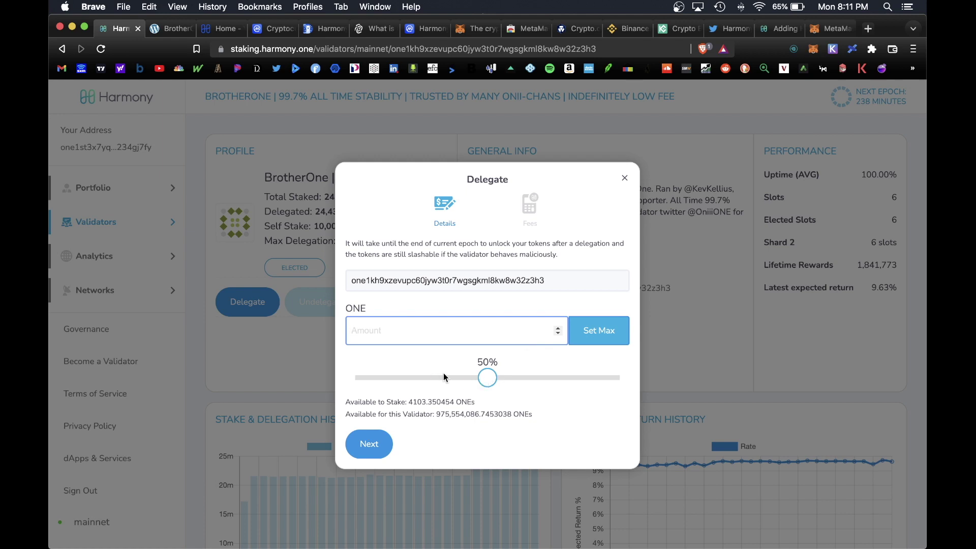
left_click_drag(487, 378, 621, 381)
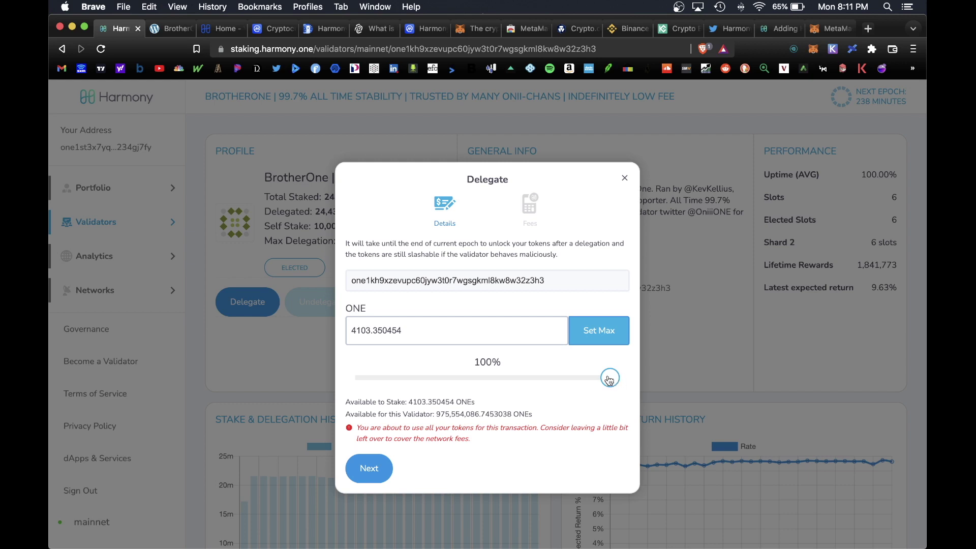
left_click_drag(609, 379, 487, 377)
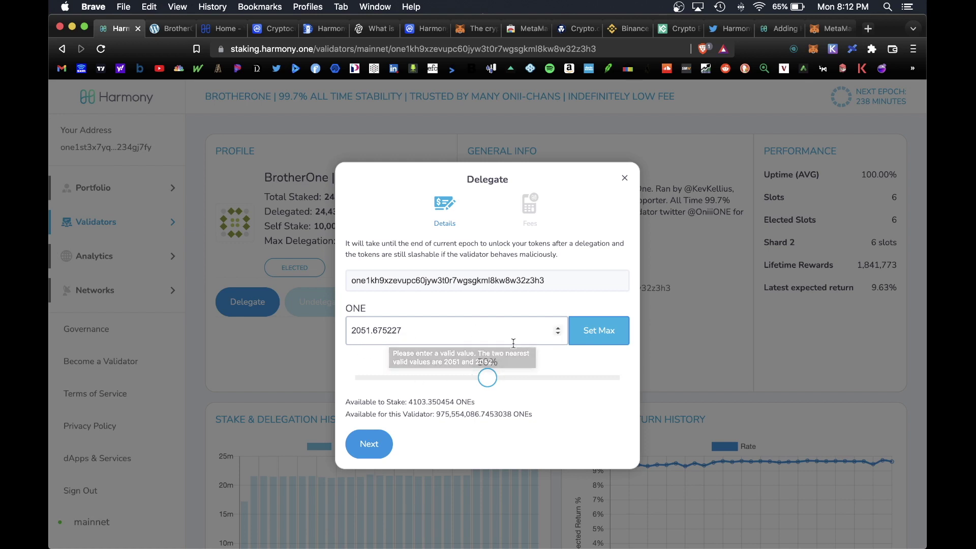
Step: Confirm and sign the delegation, approve it in MetaMask, and dismiss the success message
left_click(383, 444)
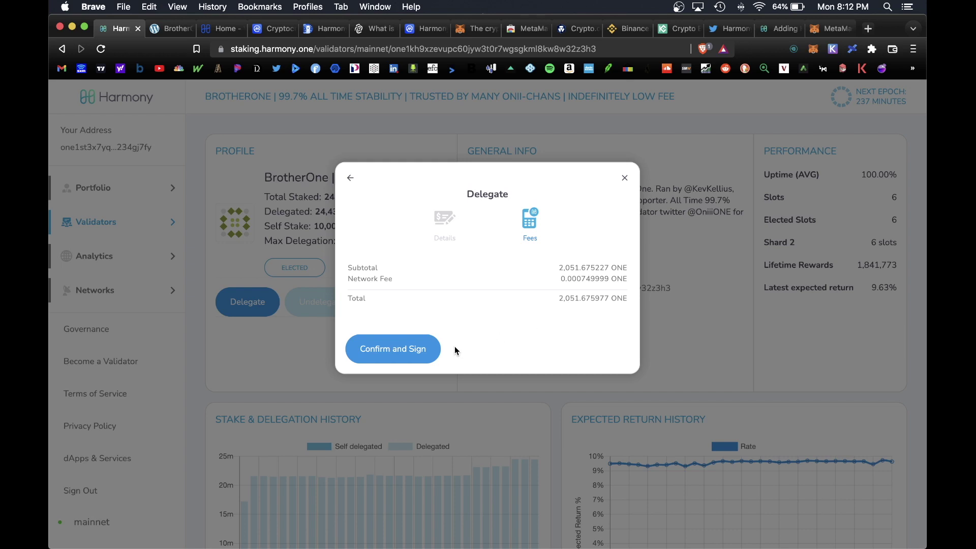
left_click(417, 358)
scroll(840, 262, "down", 3)
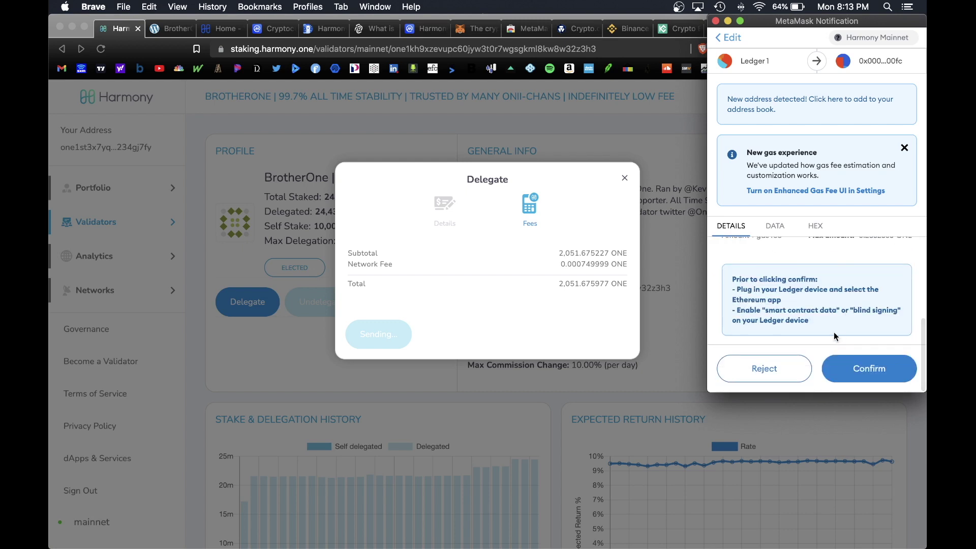
left_click(869, 368)
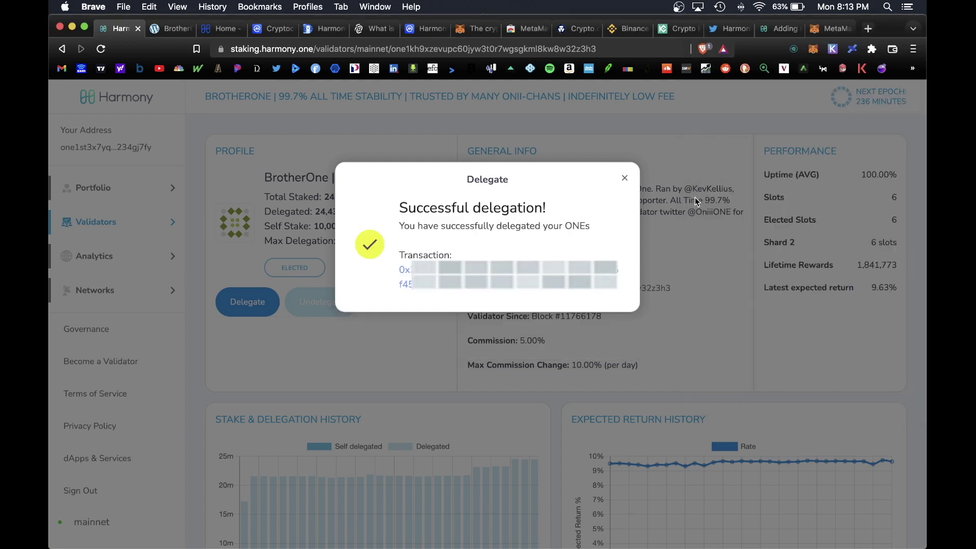
left_click(624, 180)
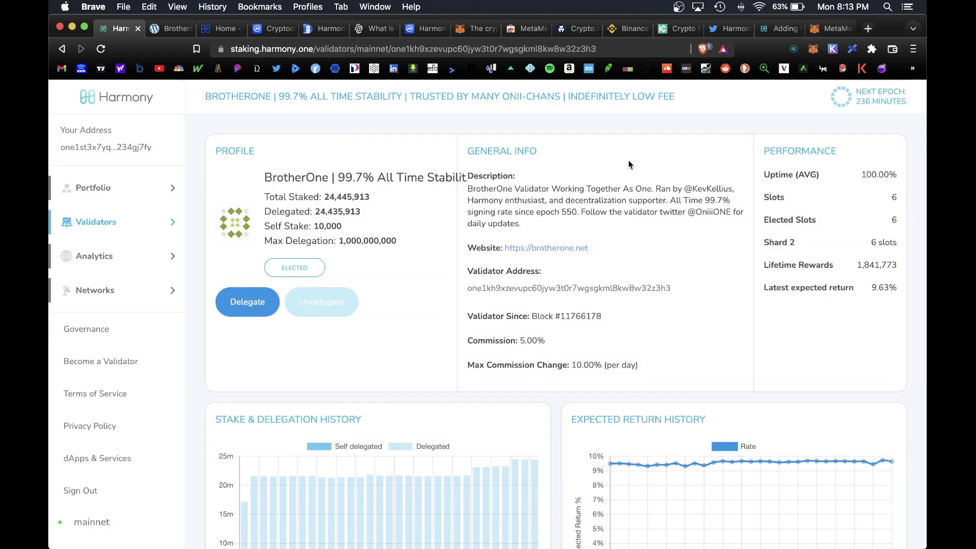
Step: Check the portfolio shows 2,051 ONE with BrotherOne, then scroll the validators list to StrongMindsHold
left_click(119, 189)
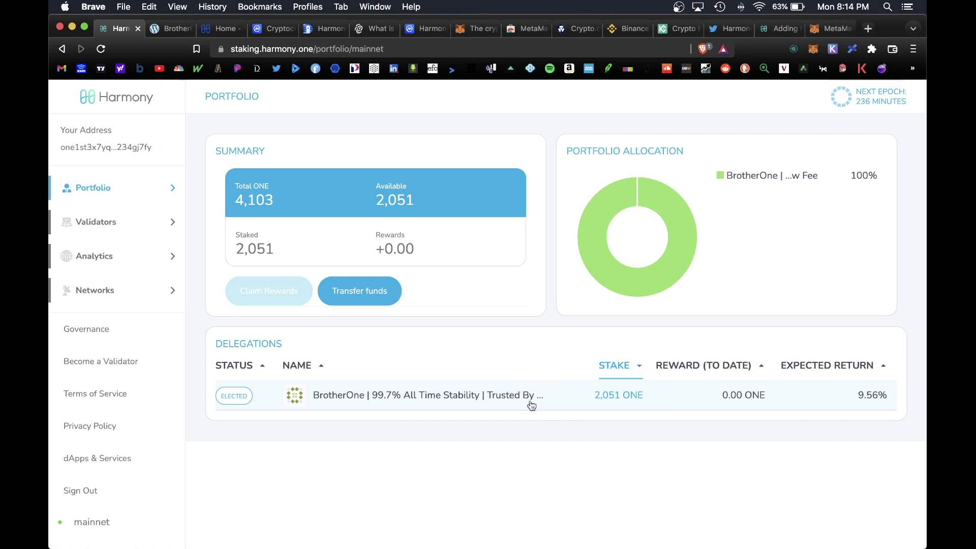
left_click(108, 223)
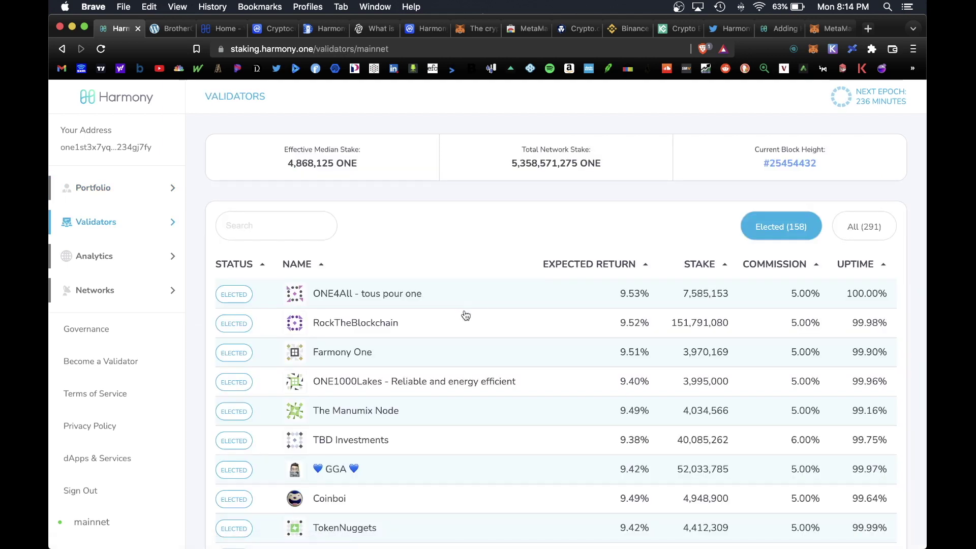
scroll(610, 232, "down", 20)
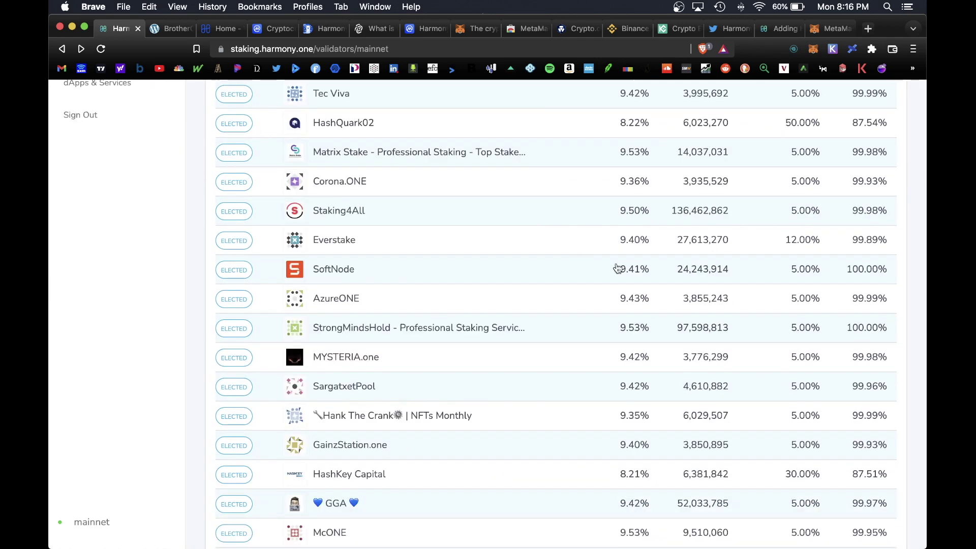
scroll(618, 269, "down", 3)
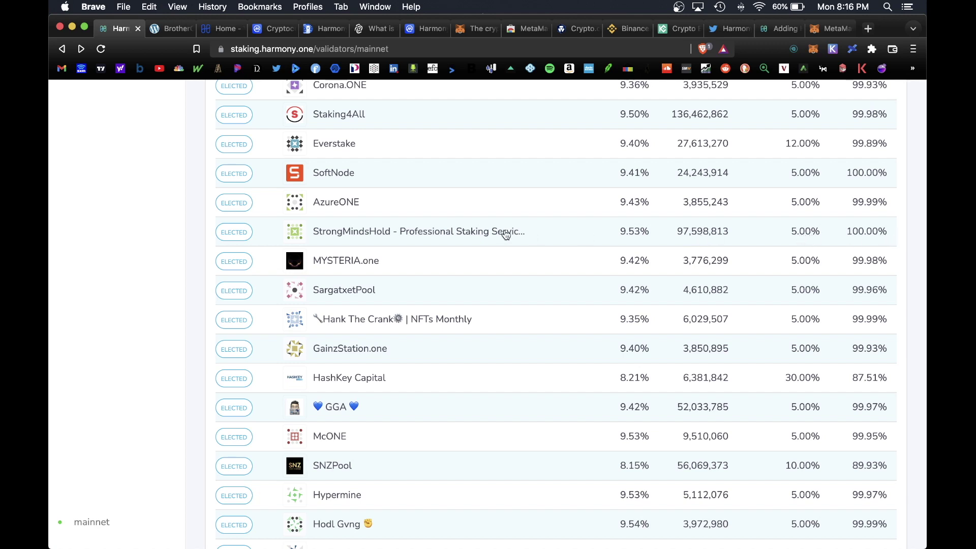
left_click(530, 234)
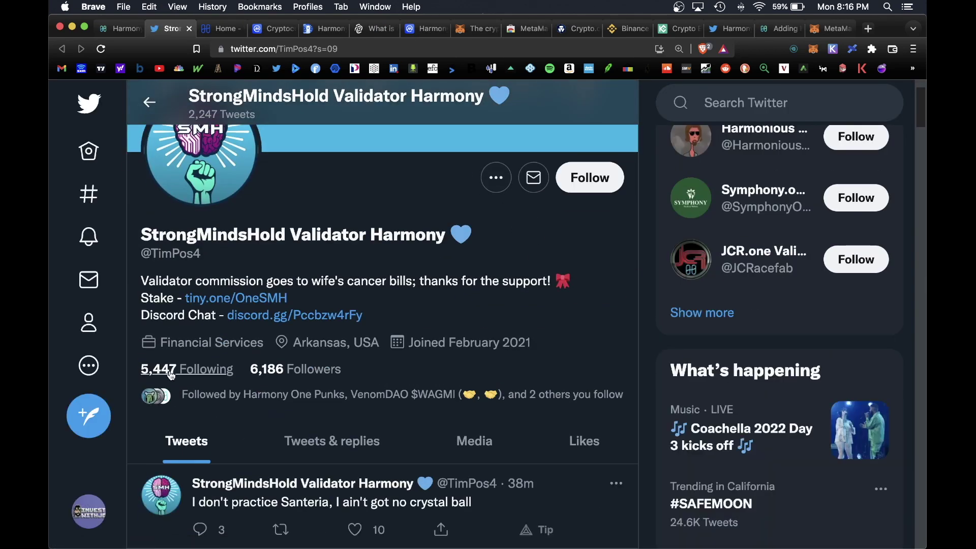
scroll(670, 271, "down", 5)
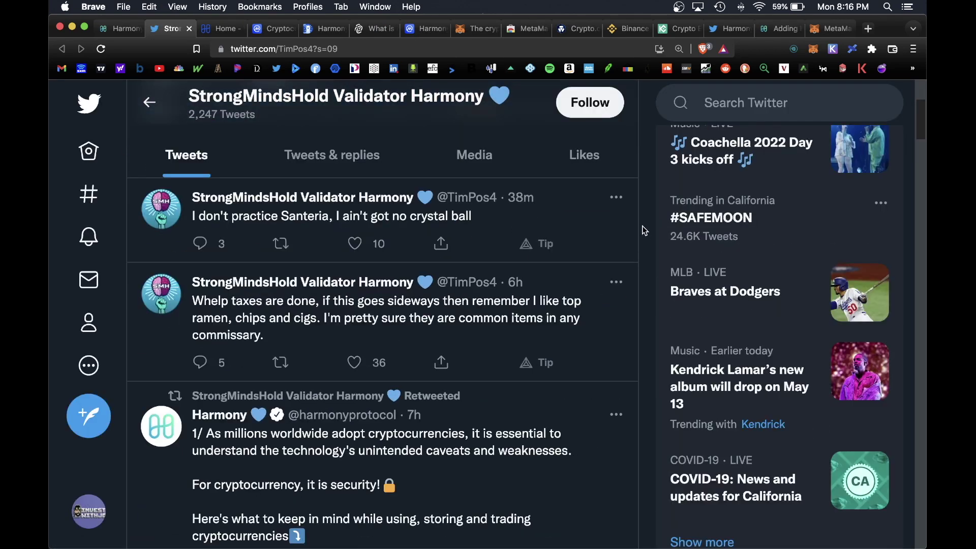
scroll(642, 226, "down", 4)
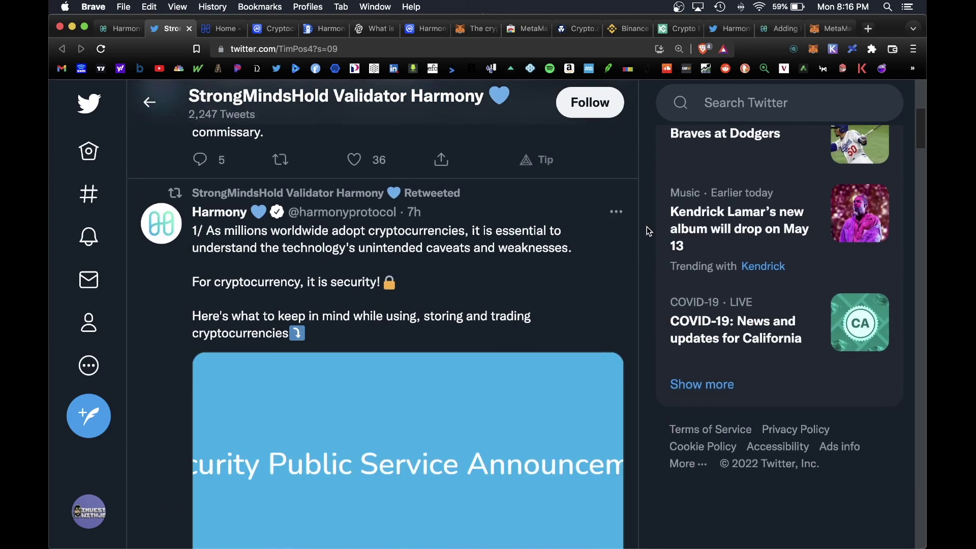
scroll(646, 226, "down", 15)
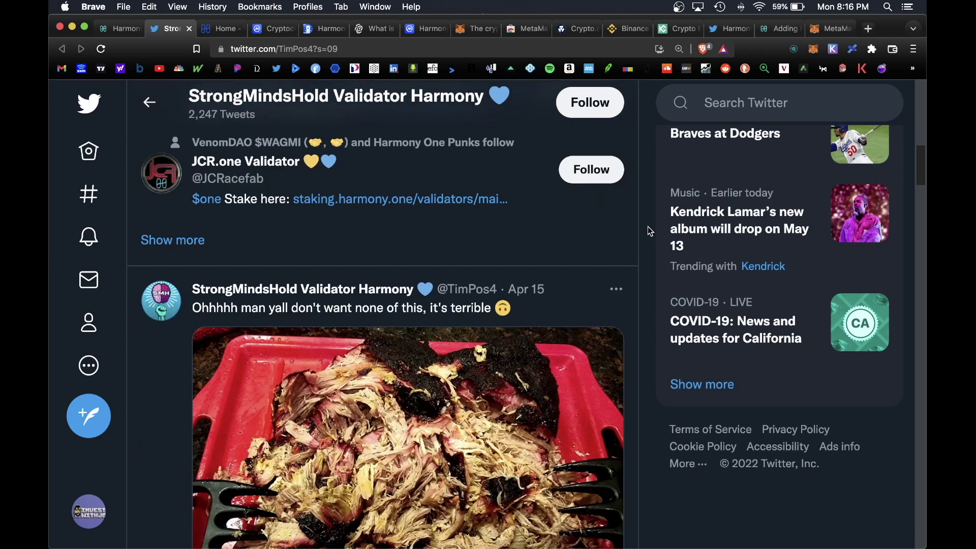
scroll(648, 226, "down", 6)
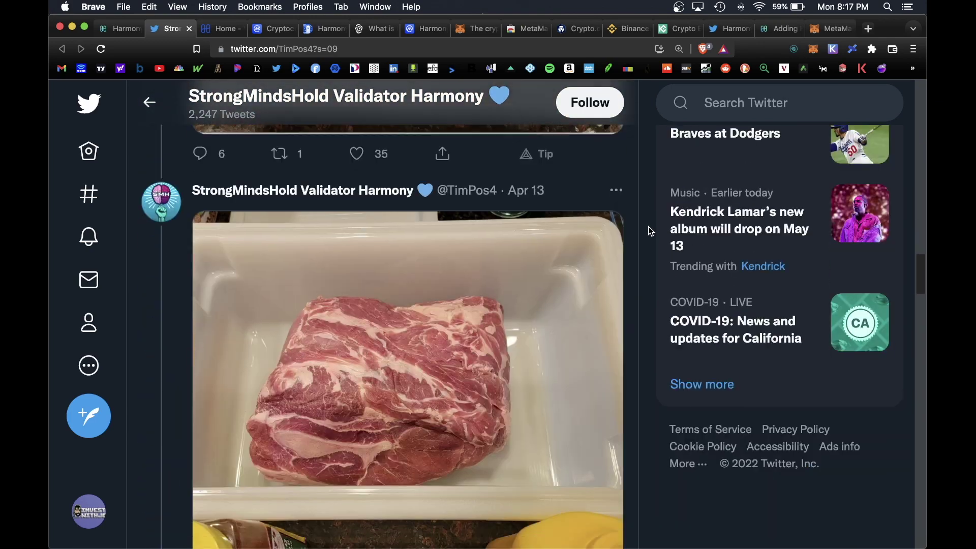
scroll(648, 227, "down", 15)
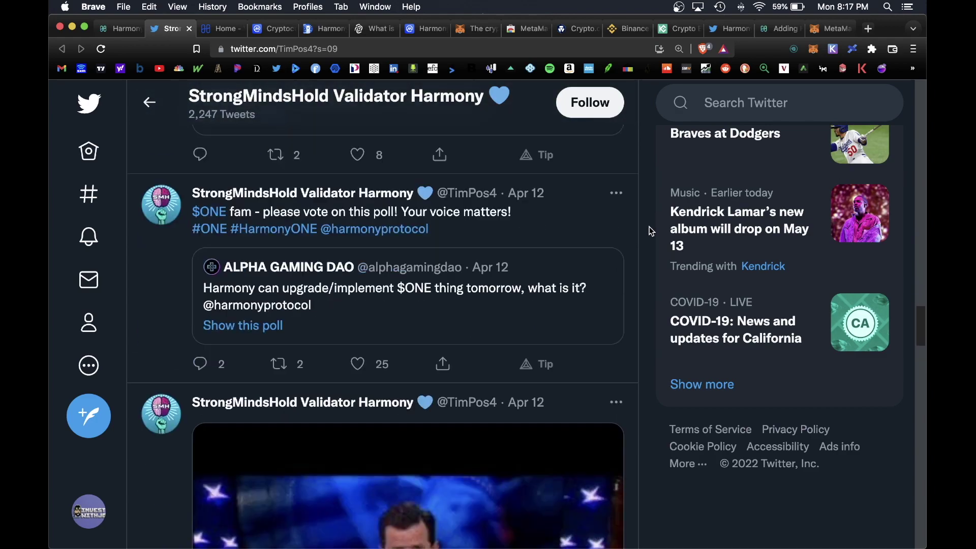
scroll(650, 231, "down", 15)
Step: Back on StrongMindsHold's staking page, start a delegation and set the amount to 2,049 ONE
left_click(128, 30)
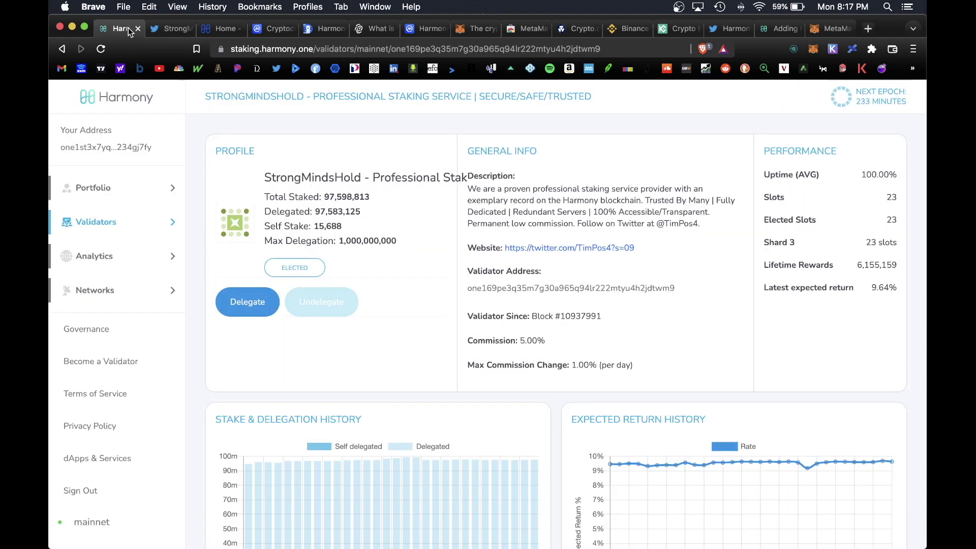
left_click(243, 306)
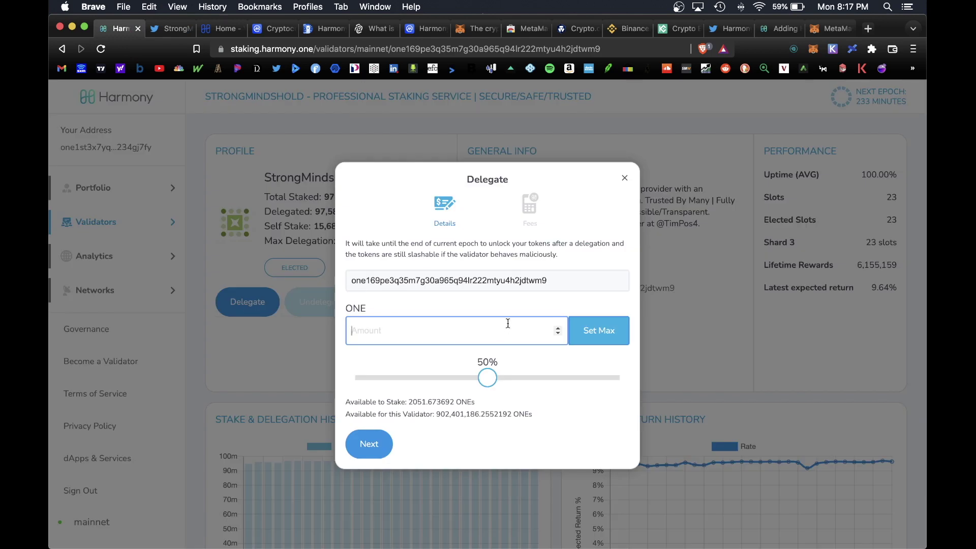
left_click(596, 334)
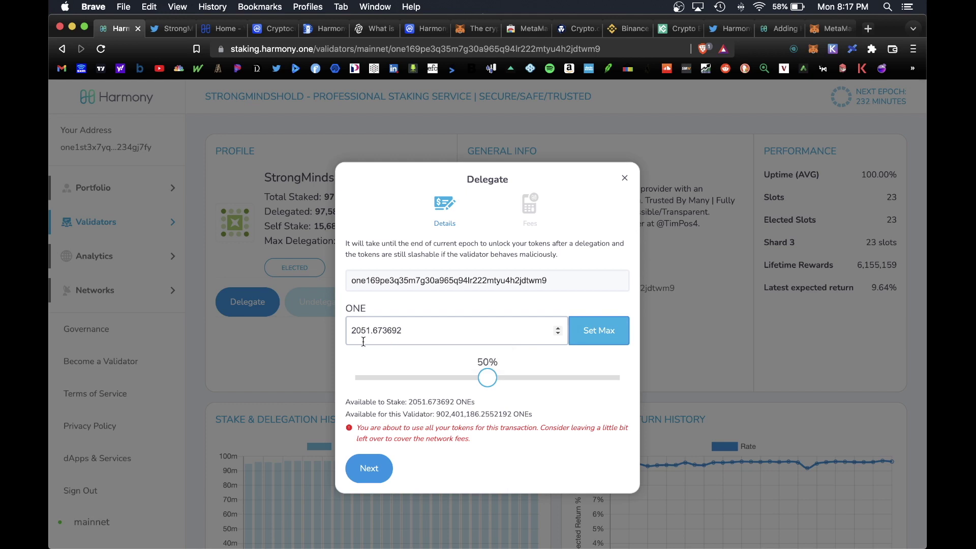
left_click_drag(362, 331, 479, 335)
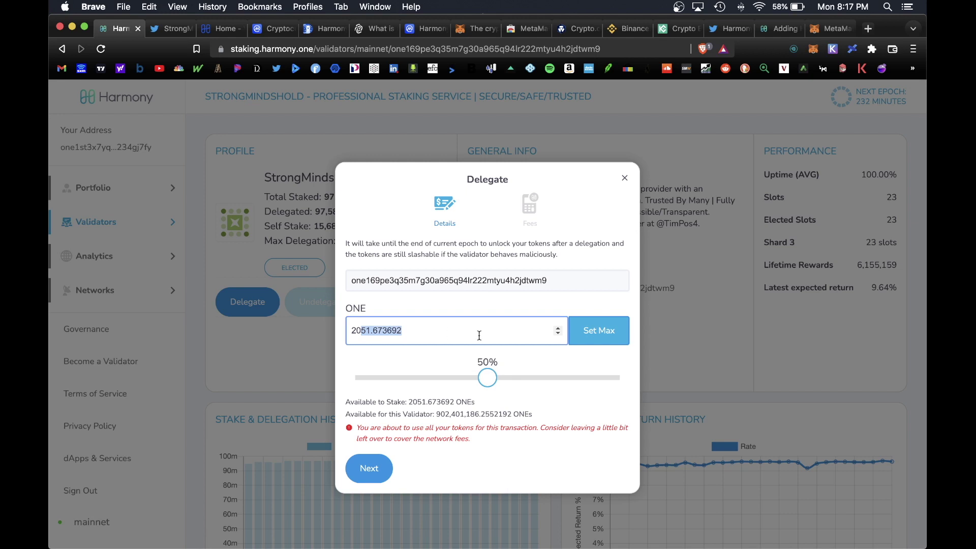
type("49")
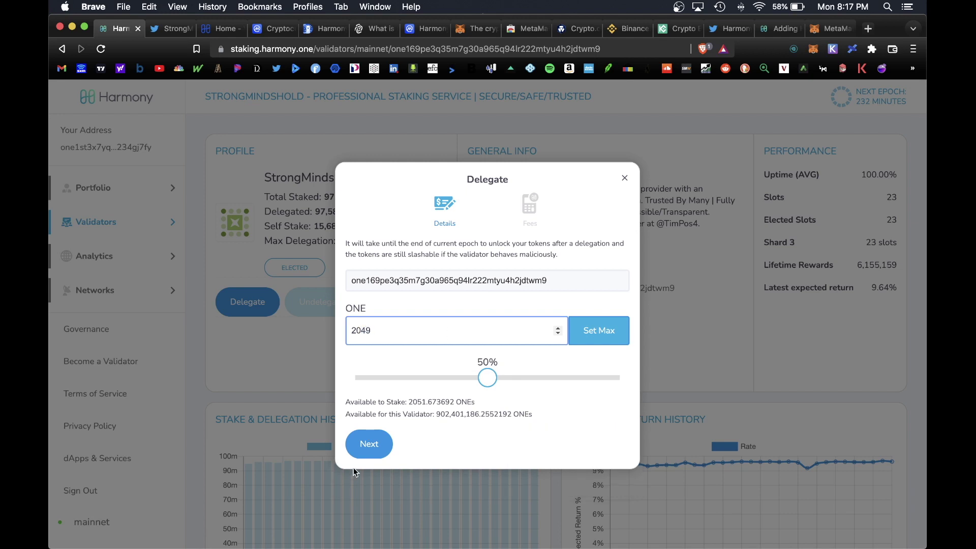
Step: Confirm and sign the 2,049 ONE delegation, approve it in MetaMask, and close the success dialog
left_click(381, 445)
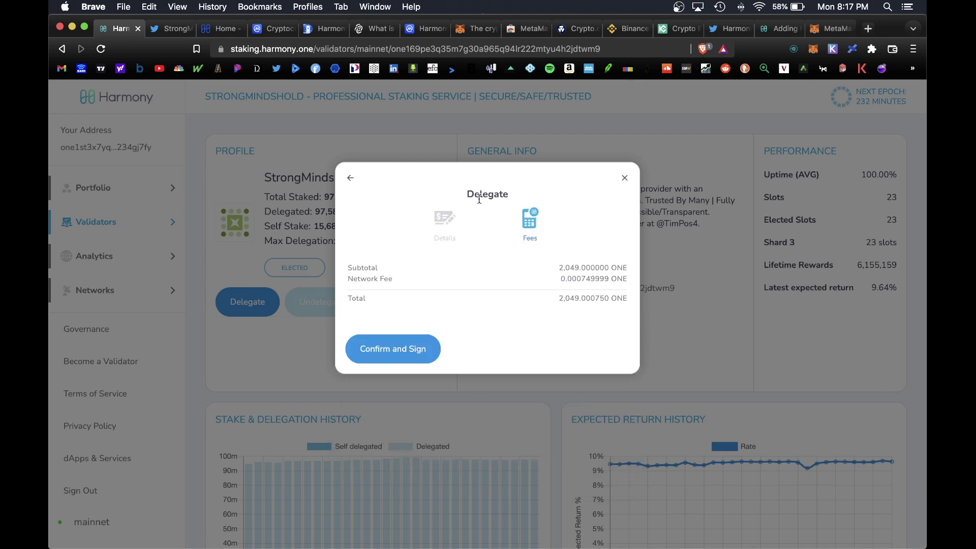
left_click(416, 349)
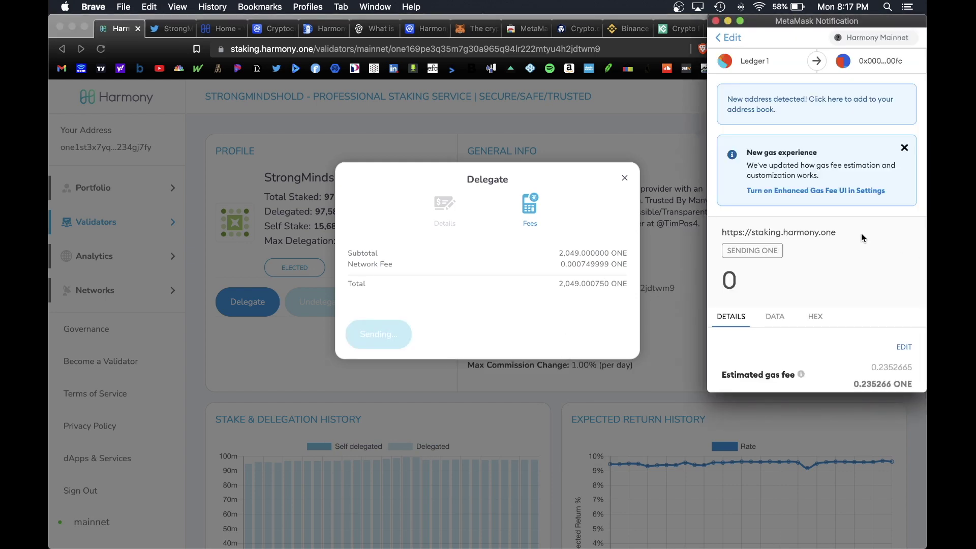
scroll(845, 233, "down", 5)
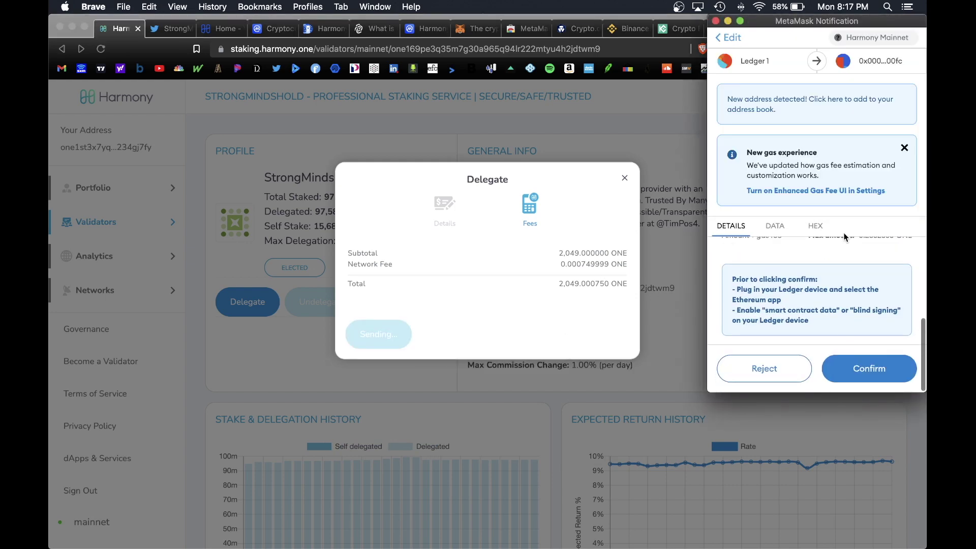
left_click(868, 368)
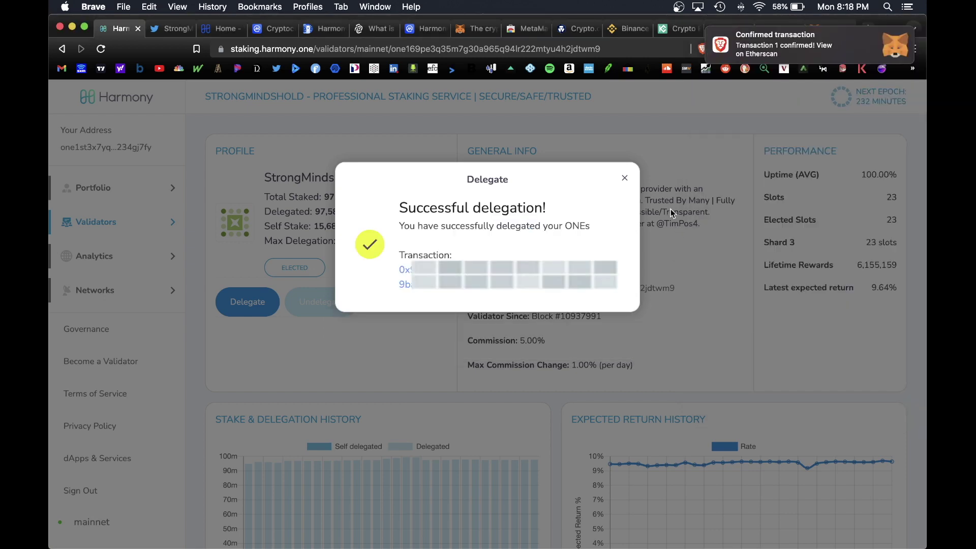
left_click(624, 177)
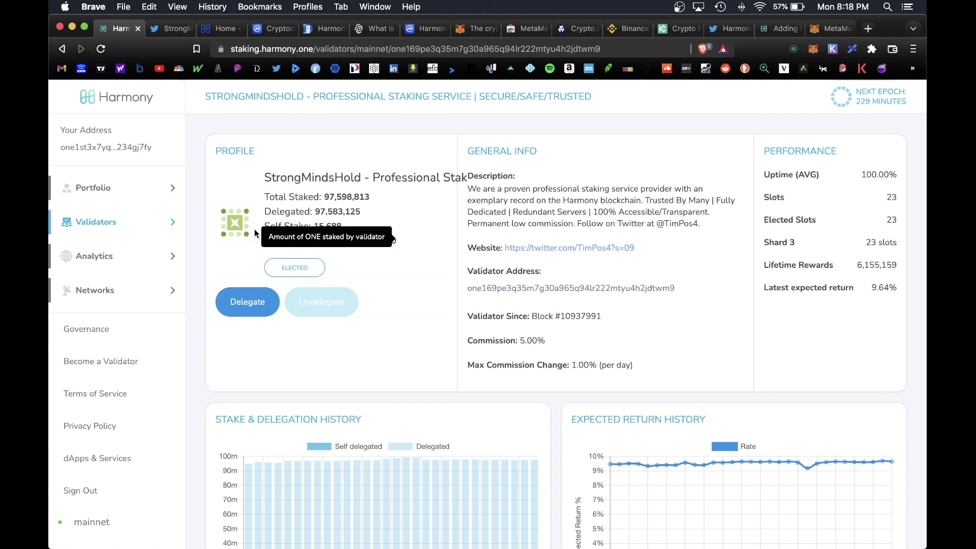
Step: Check the portfolio donut shows 4,100 ONE split 50/50, then open BrotherOne's validator details
left_click(119, 191)
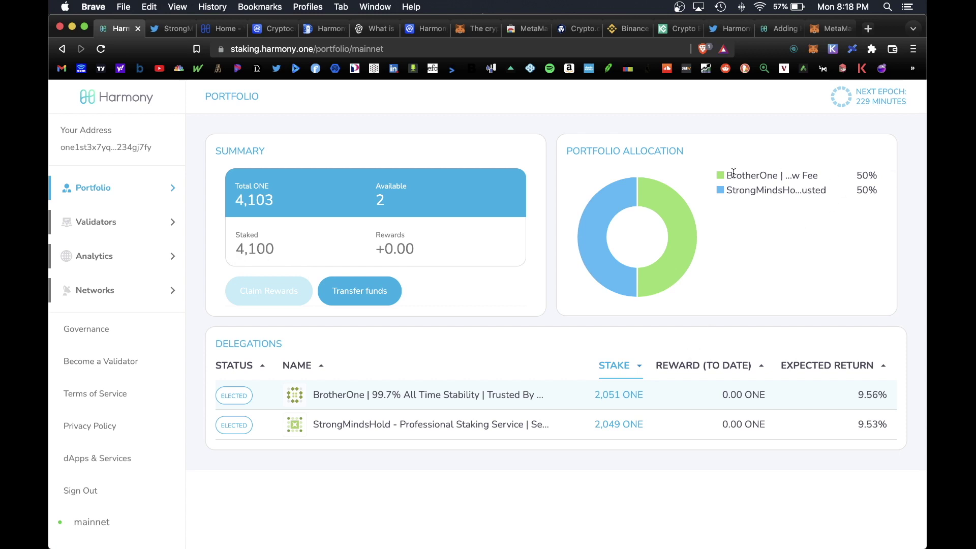
mouse_move(669, 229)
left_click(551, 395)
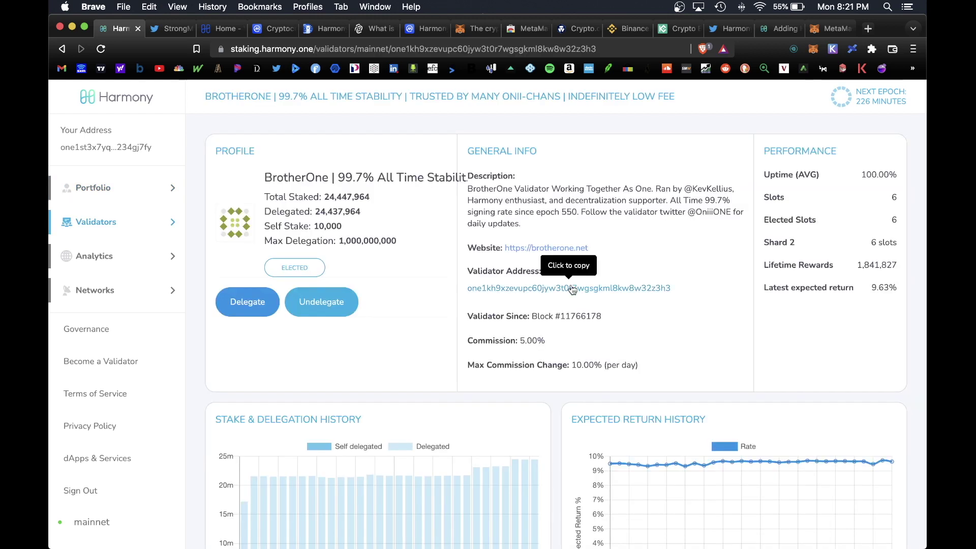
left_click(340, 307)
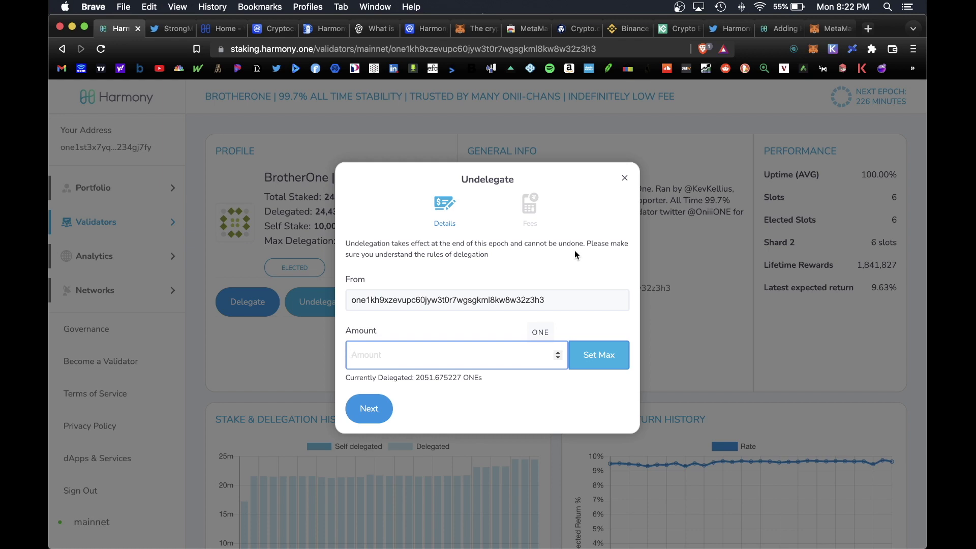
key("super+Left")
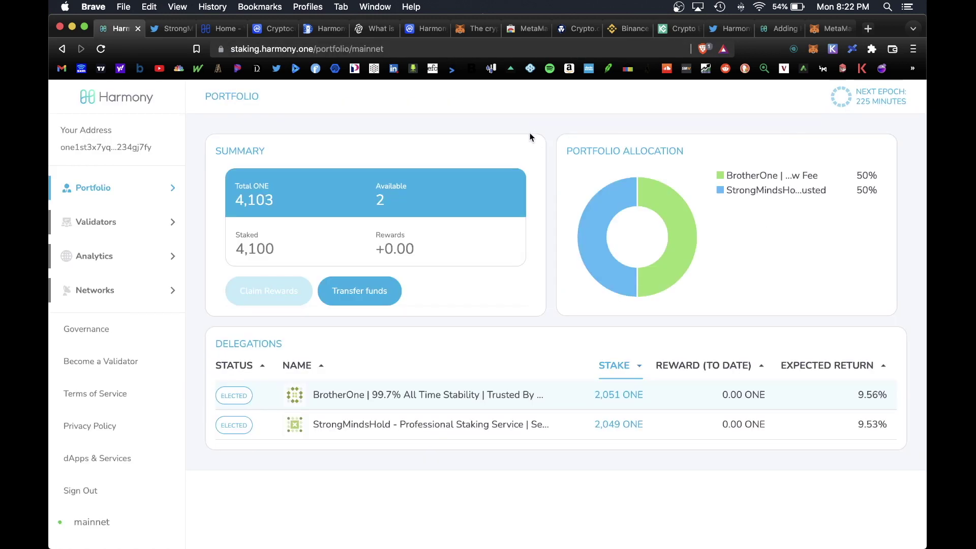
Step: Open MetaMask's send screen, then look over the crypto.com, Binance and KuCoin ONE withdrawal tabs
left_click(813, 50)
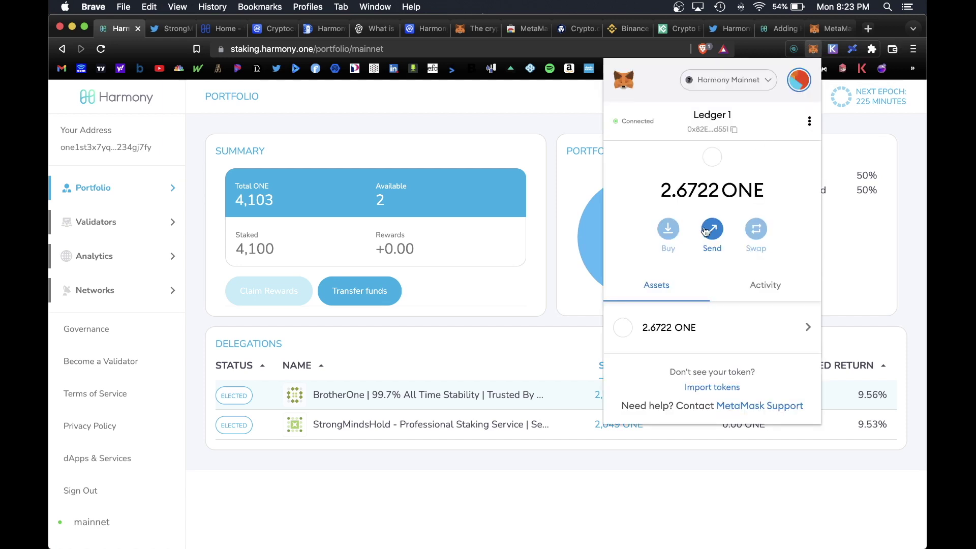
left_click(711, 228)
left_click(569, 29)
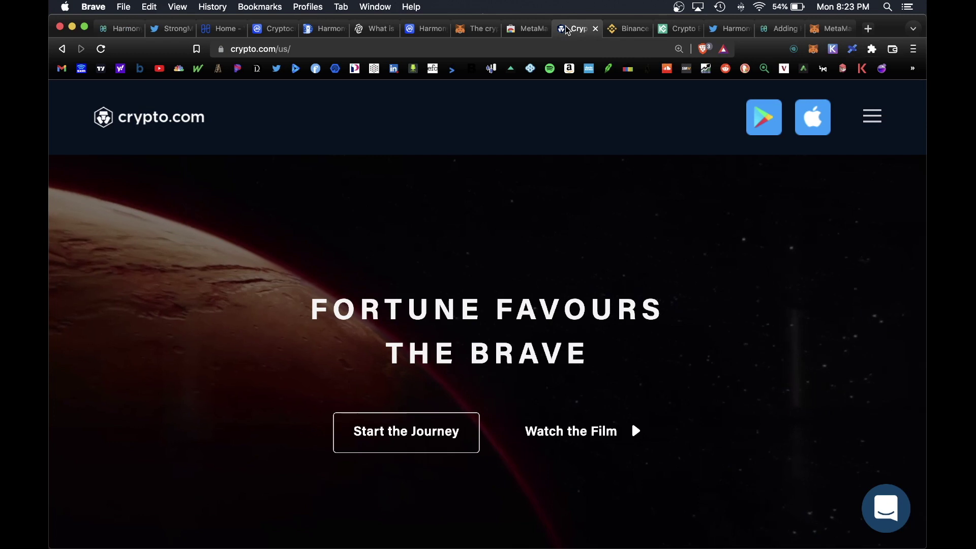
left_click(626, 28)
left_click(668, 26)
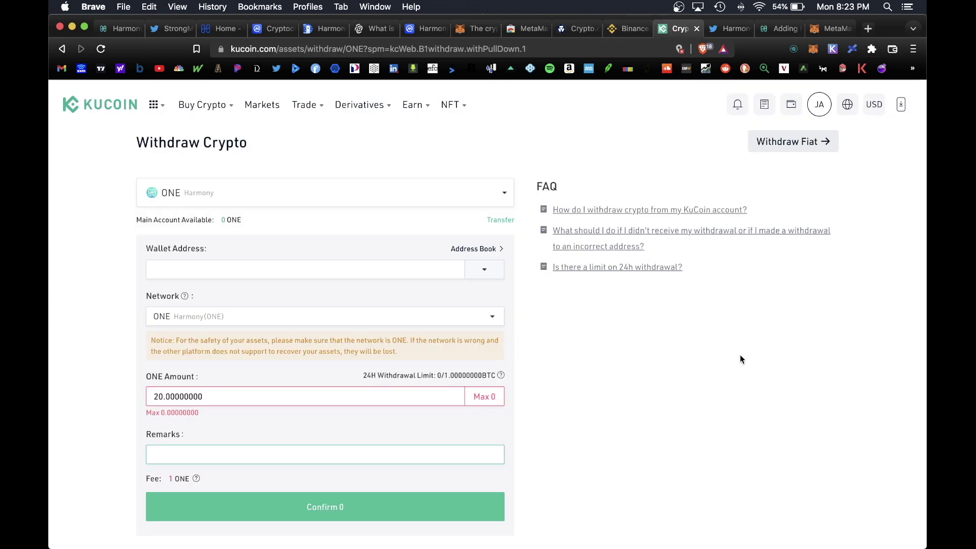
Step: Return to the staking portfolio, reopen MetaMask, then move to DefiLlama's Harmony chain page
key("super+1")
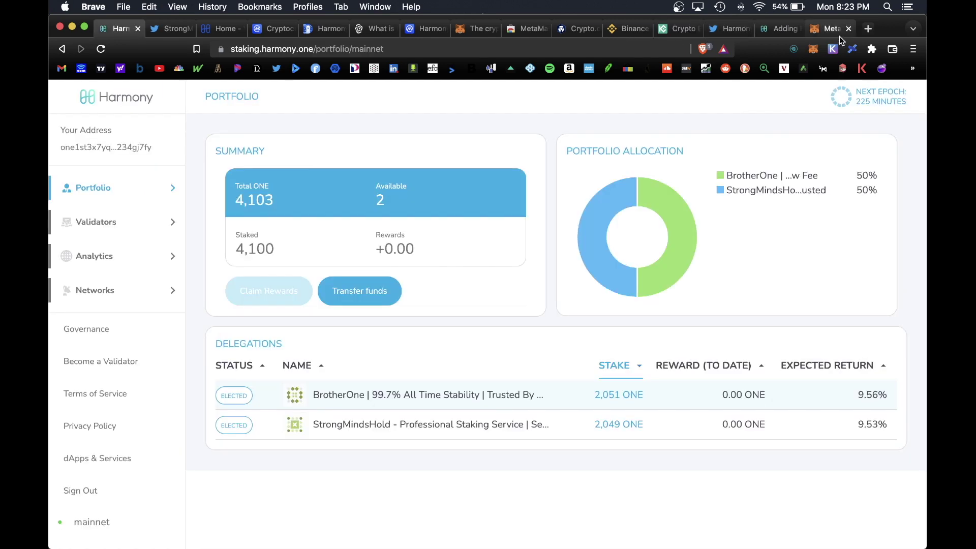
left_click(814, 50)
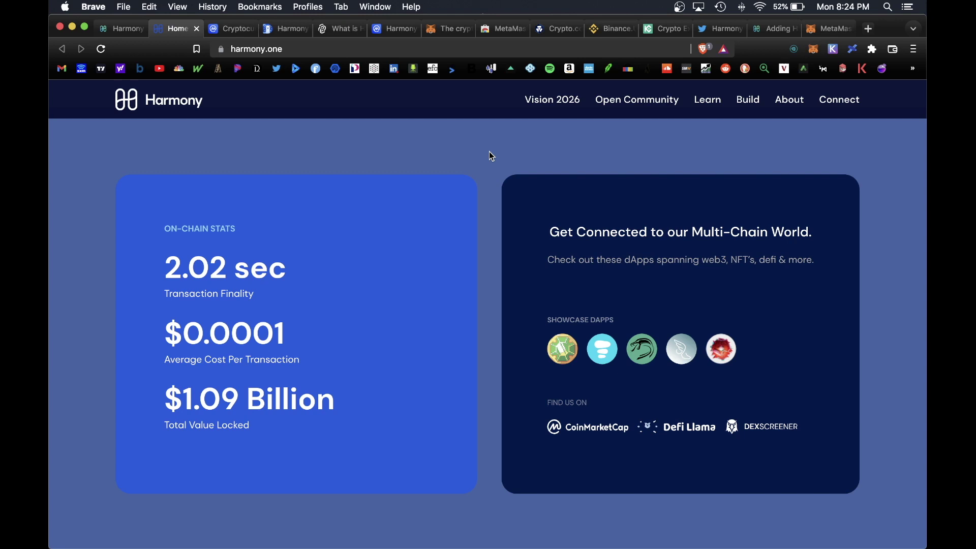
key("super+4")
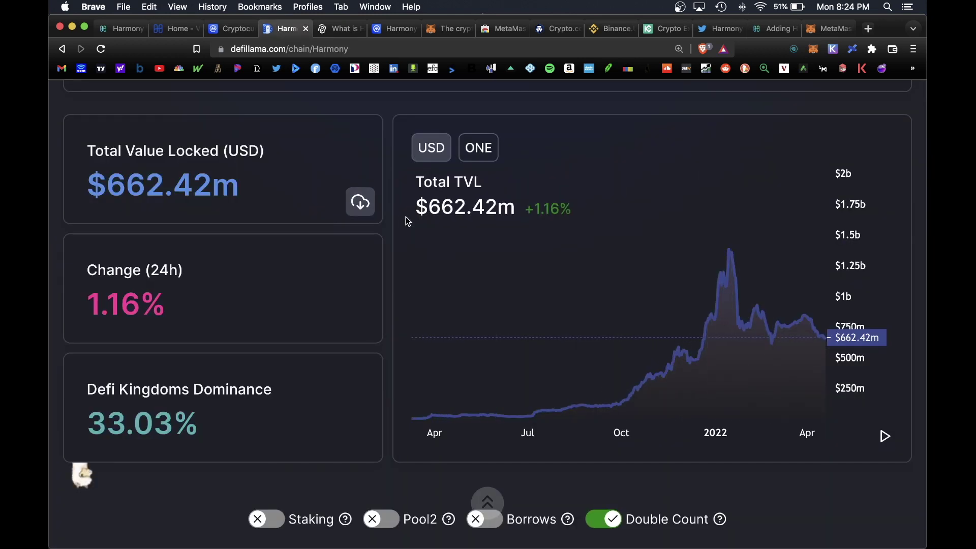
scroll(376, 220, "down", 10)
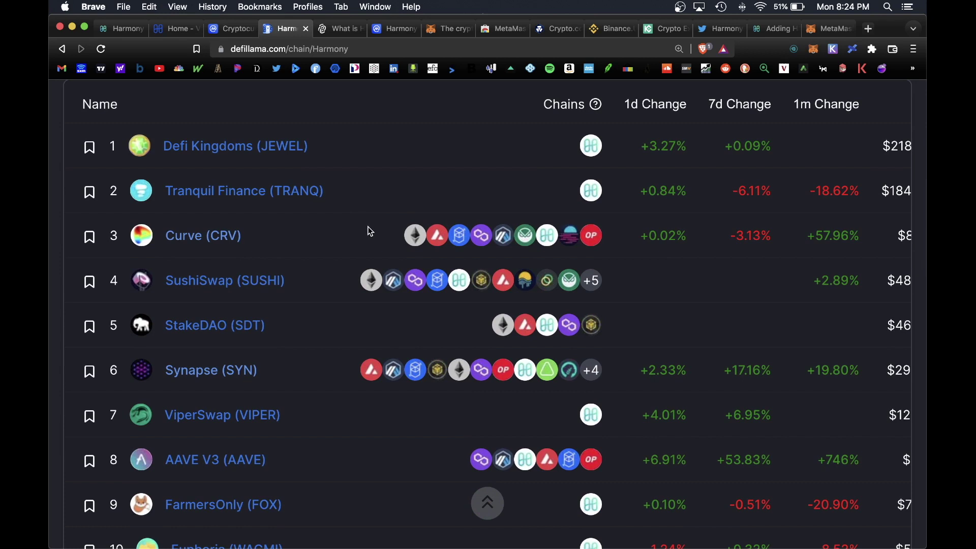